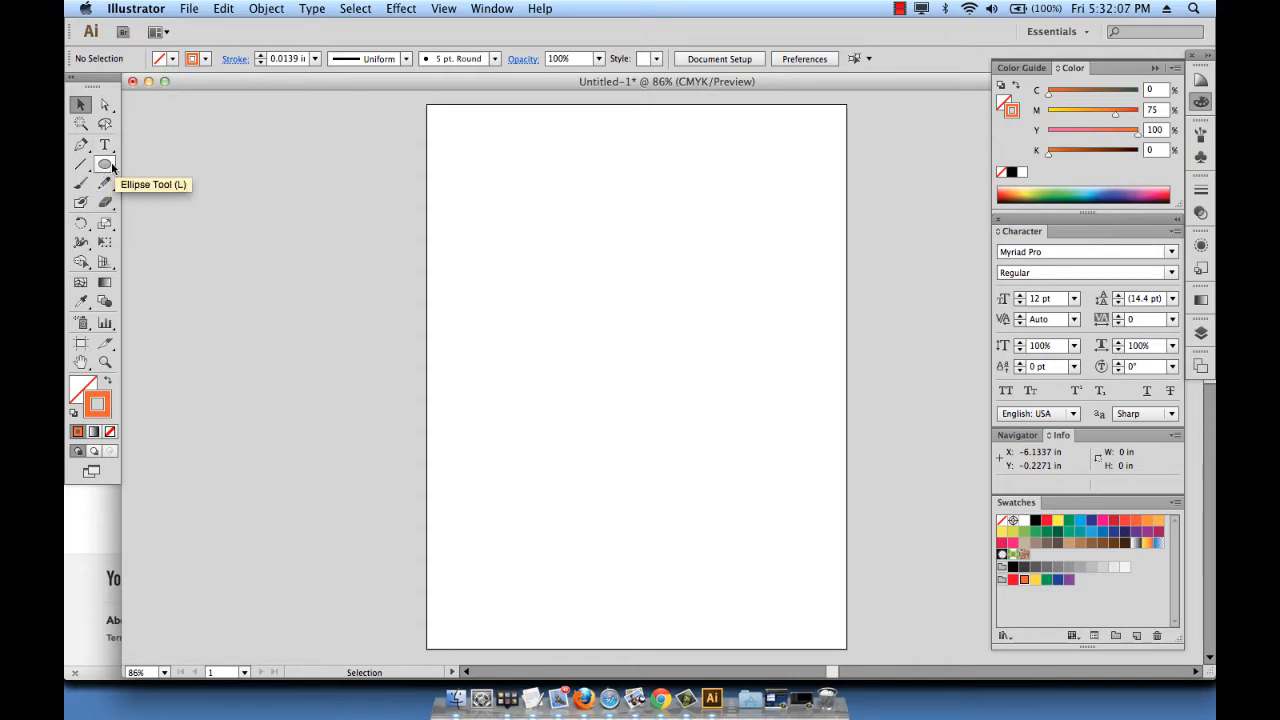
# - Draw a rectangle about 3.67 by 1.82 in on the upper part of the artboard with the Rectangle tool
pyautogui.click(110, 164)
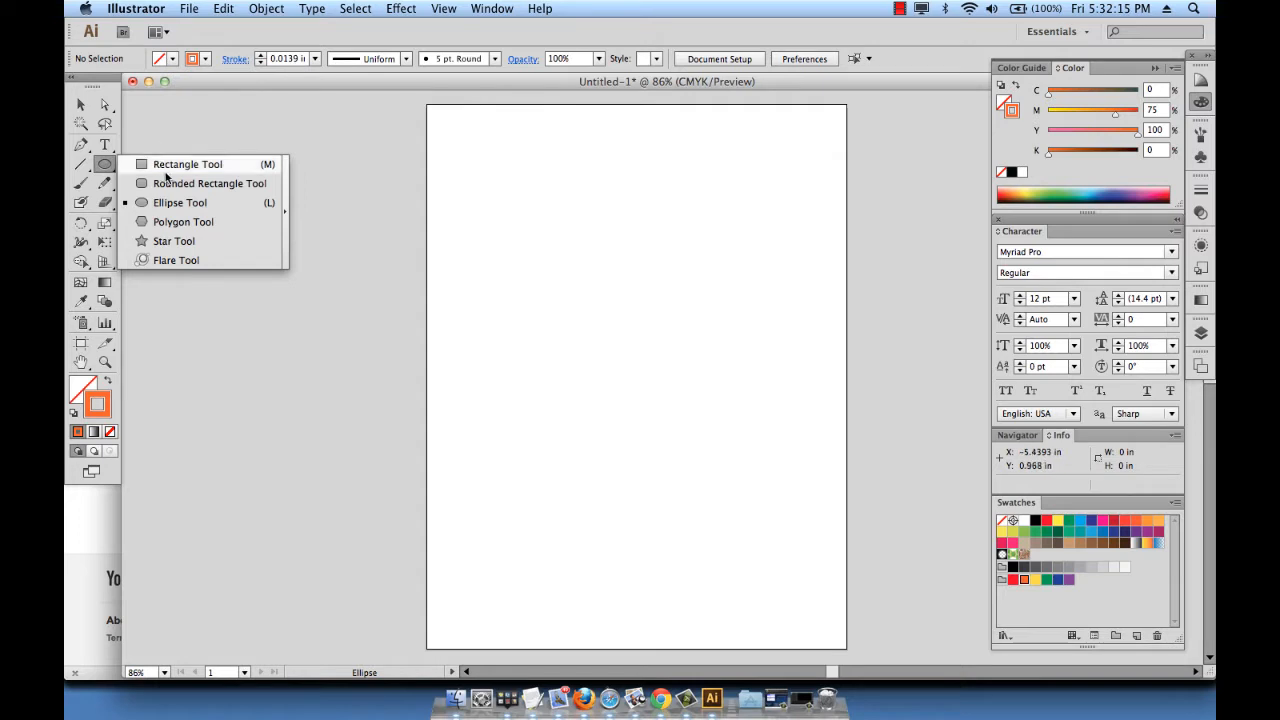
pyautogui.click(110, 172)
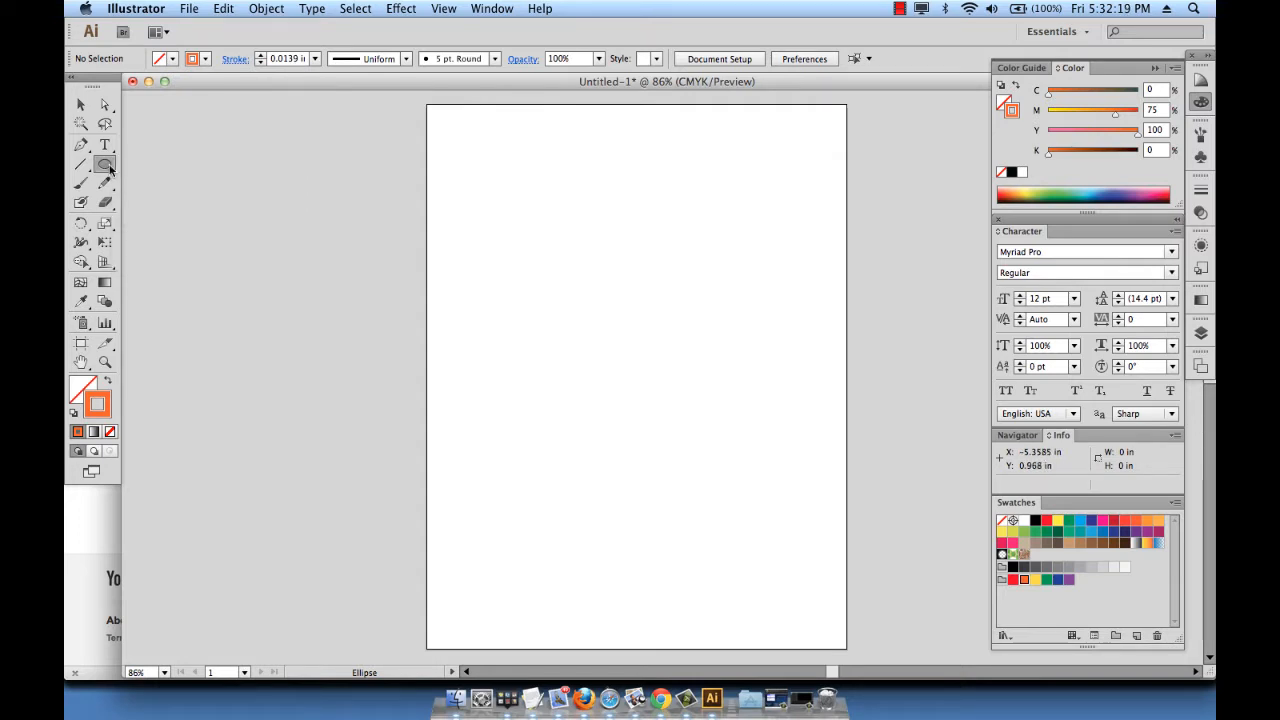
pyautogui.click(110, 170)
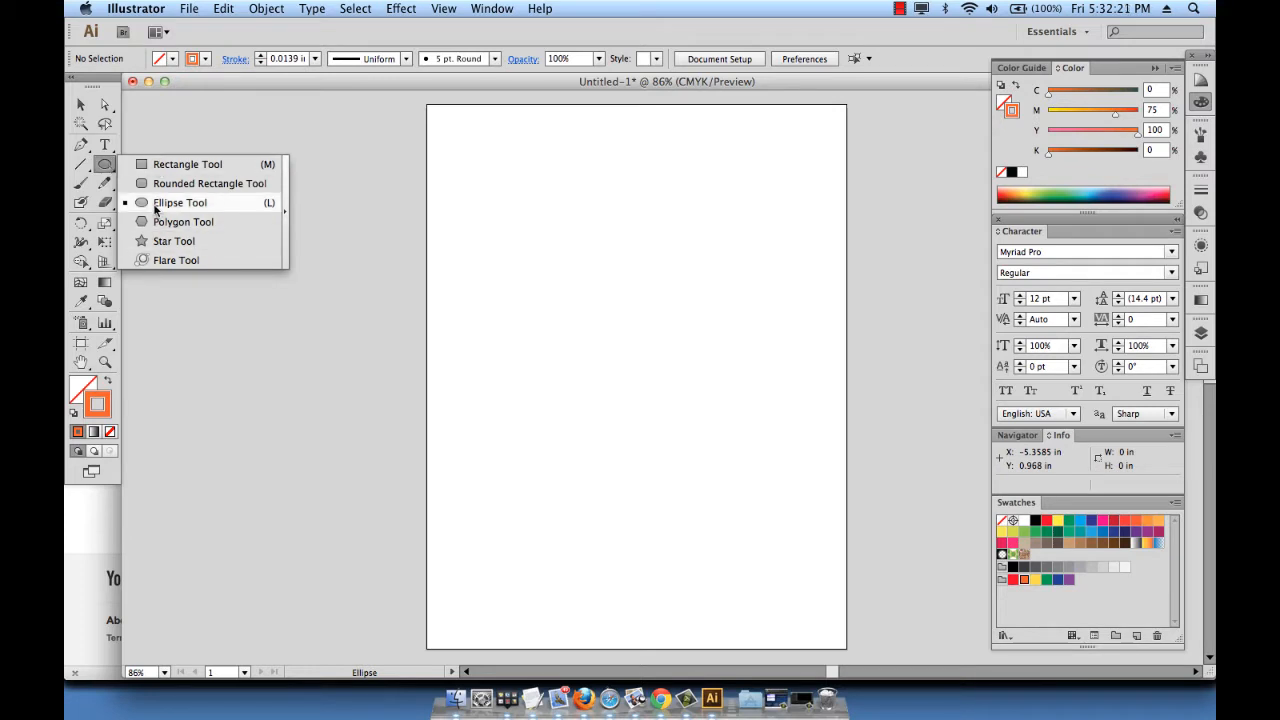
pyautogui.click(154, 168)
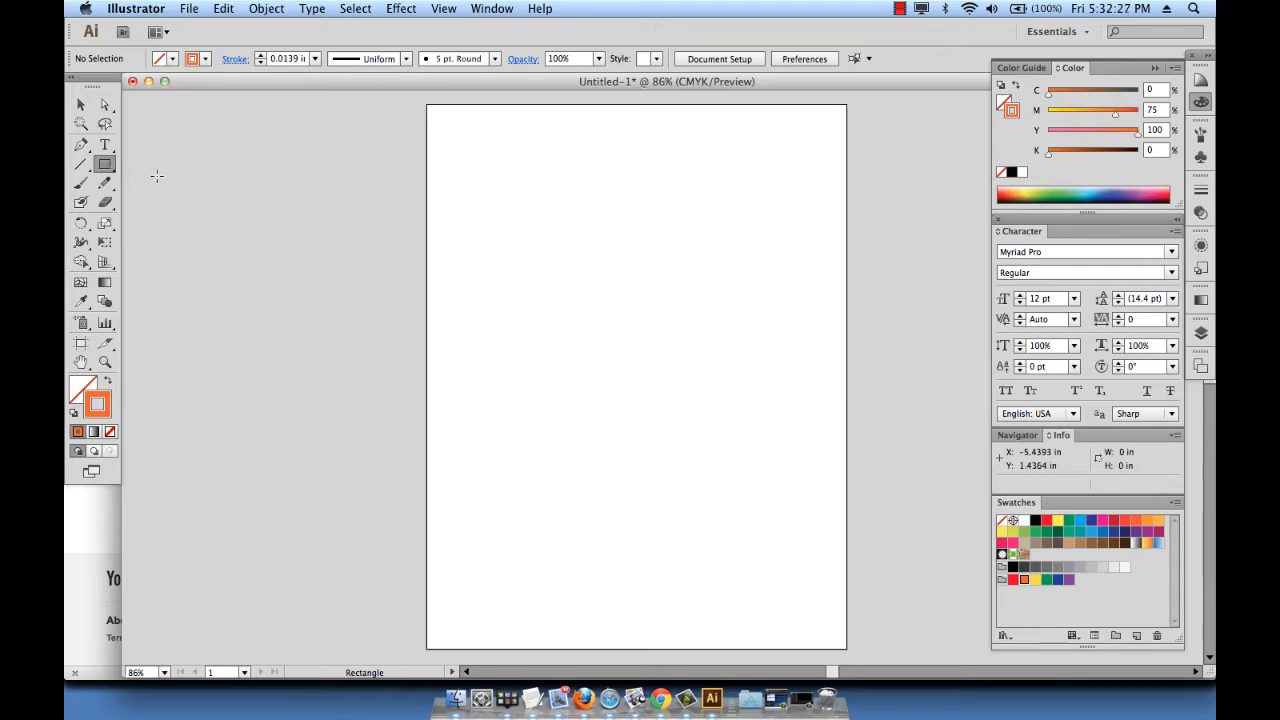
pyautogui.click(106, 172)
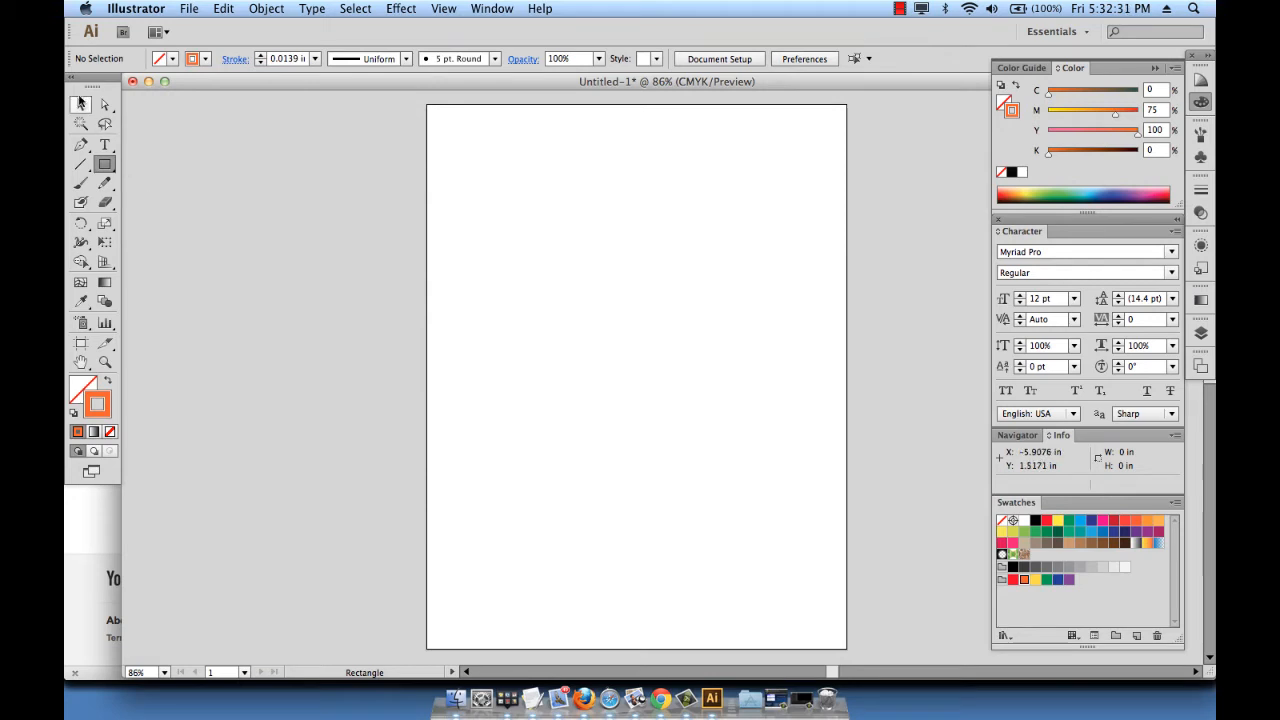
pyautogui.press('v')
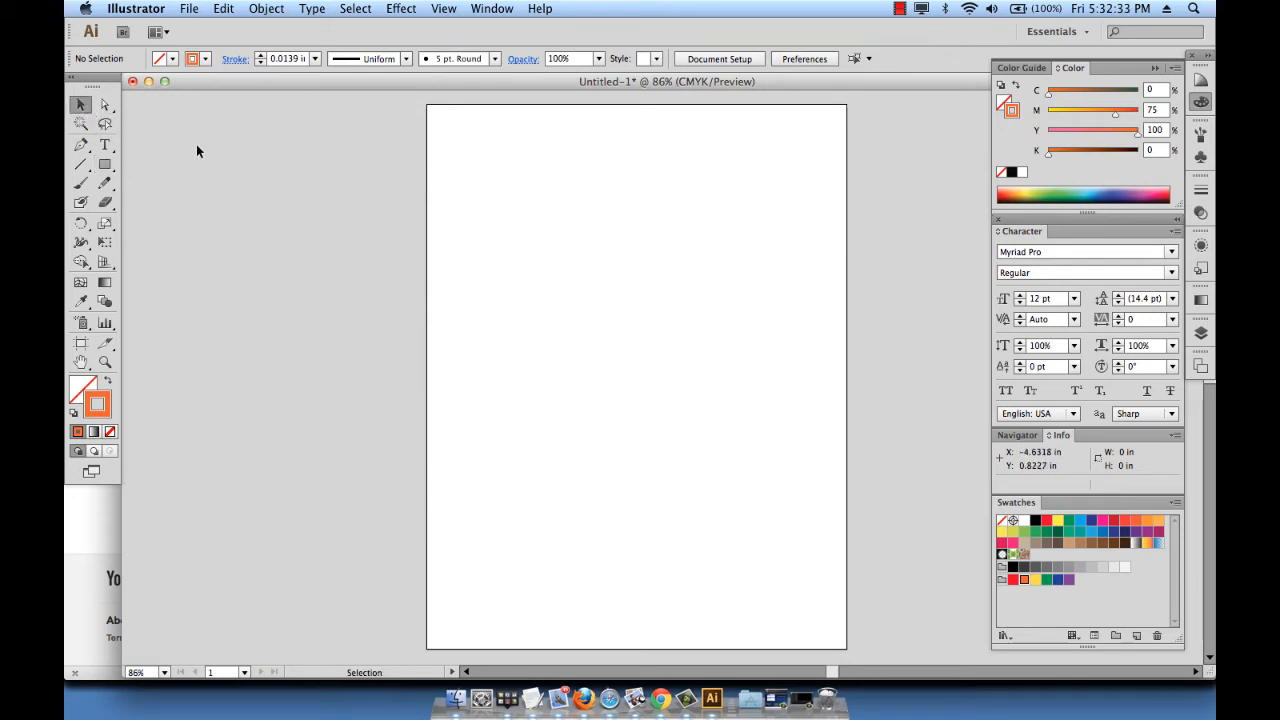
pyautogui.press('m')
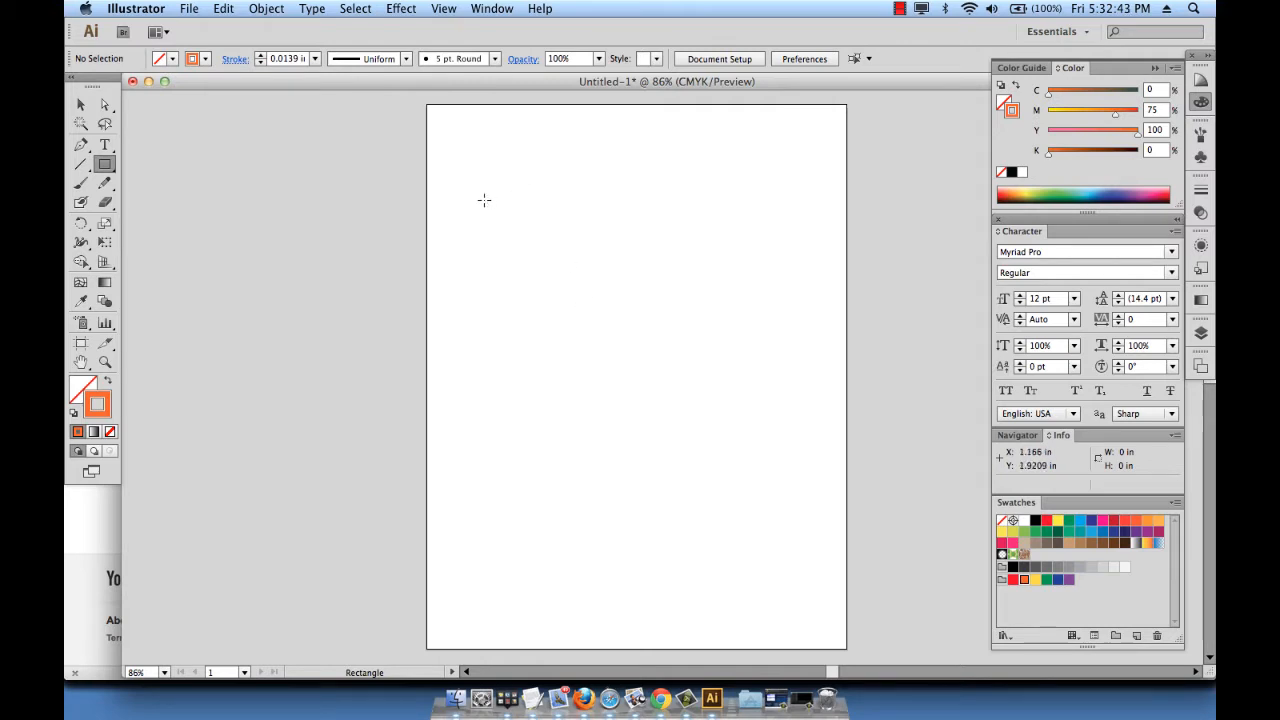
pyautogui.moveTo(510, 199); pyautogui.dragTo(690, 290)
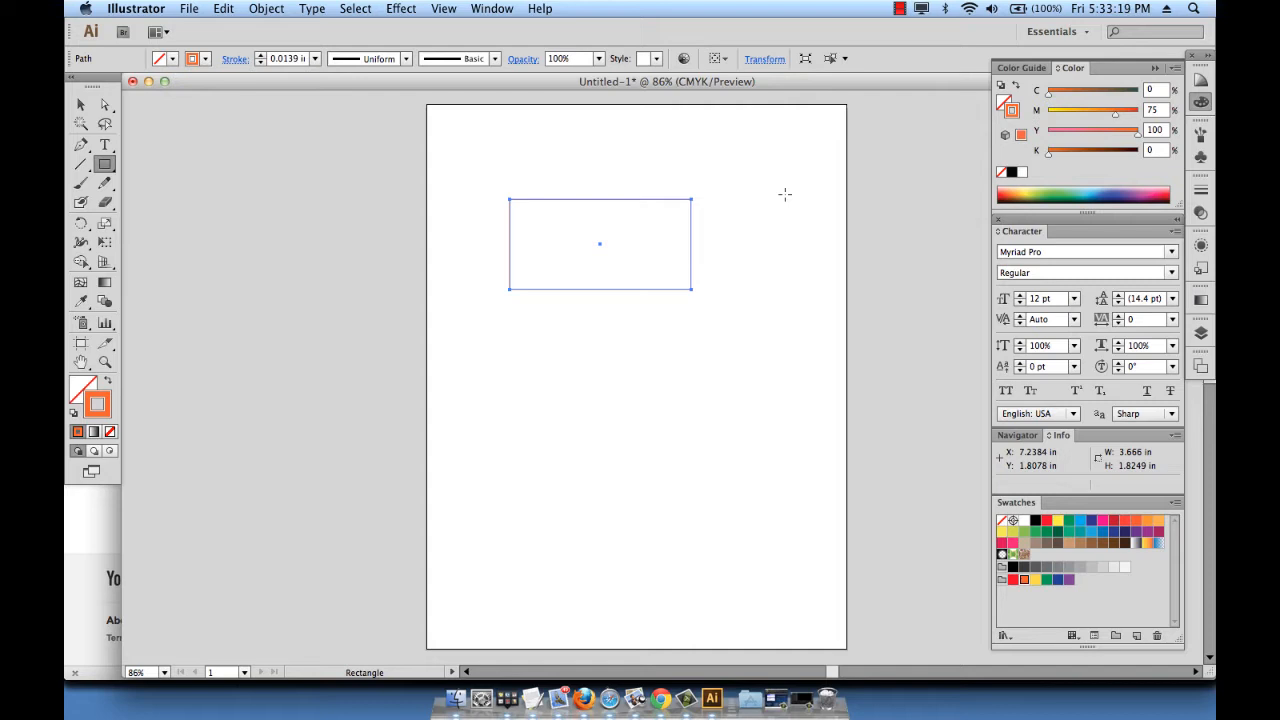
# - Deselect and reselect the rectangle, and swap its fill and stroke so it is filled orange with no stroke
pyautogui.press('super')
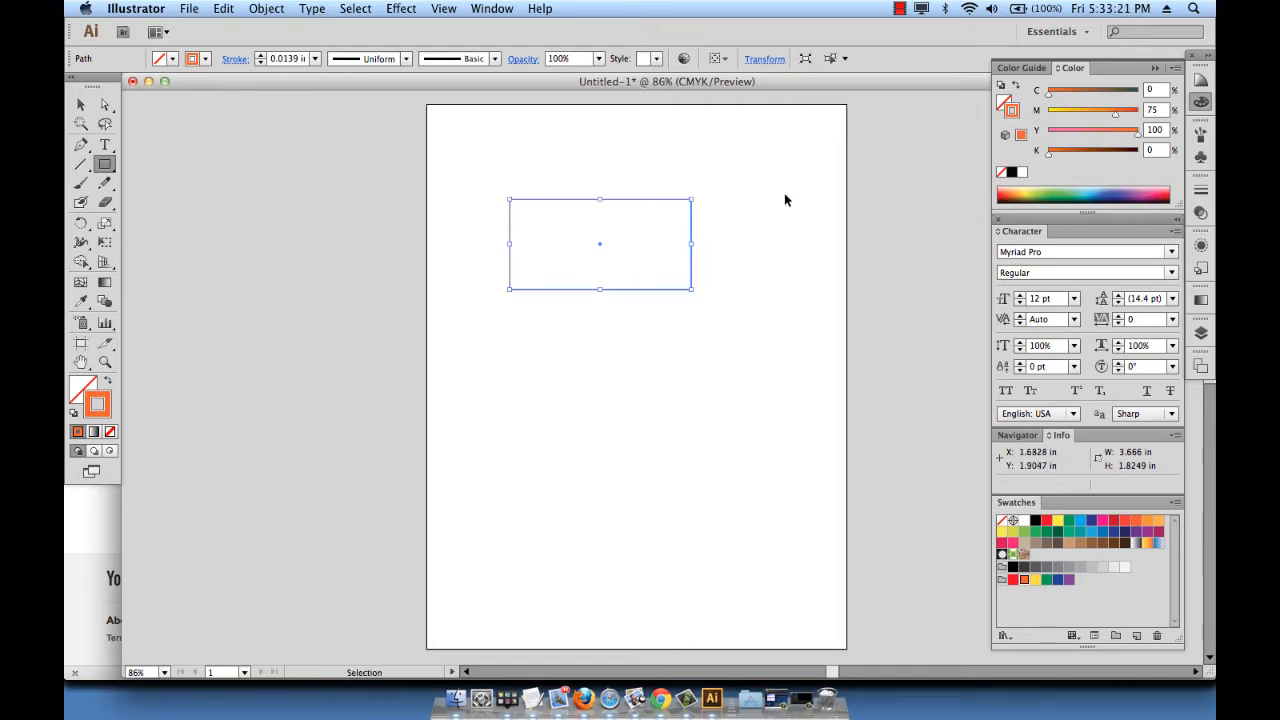
pyautogui.keyDown('super'); pyautogui.click(784, 194); pyautogui.keyUp('super')
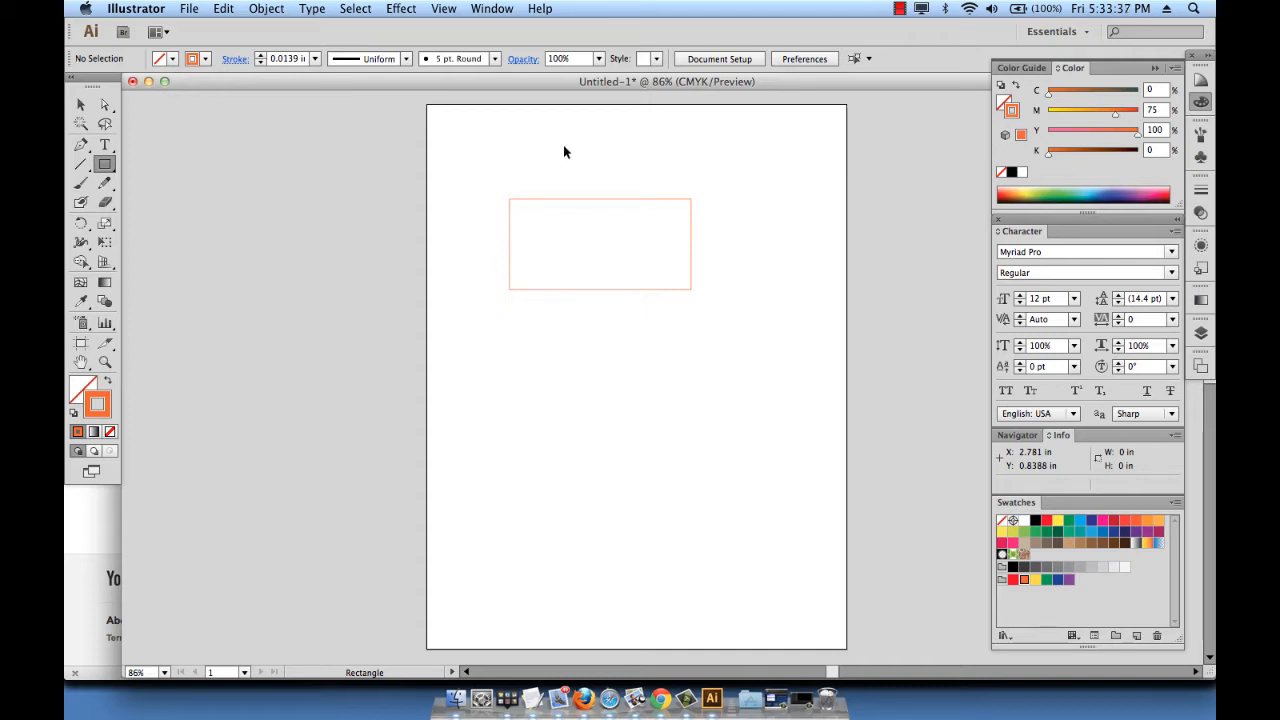
pyautogui.press('super+a')
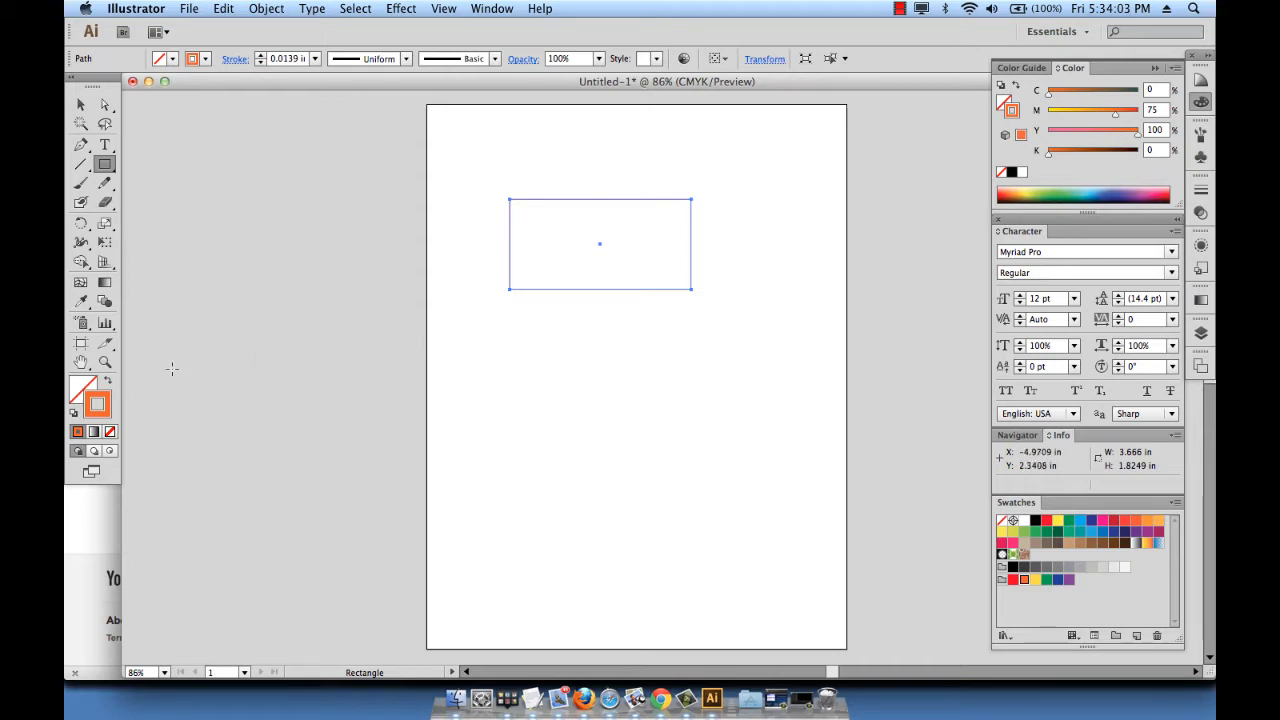
pyautogui.click(110, 384)
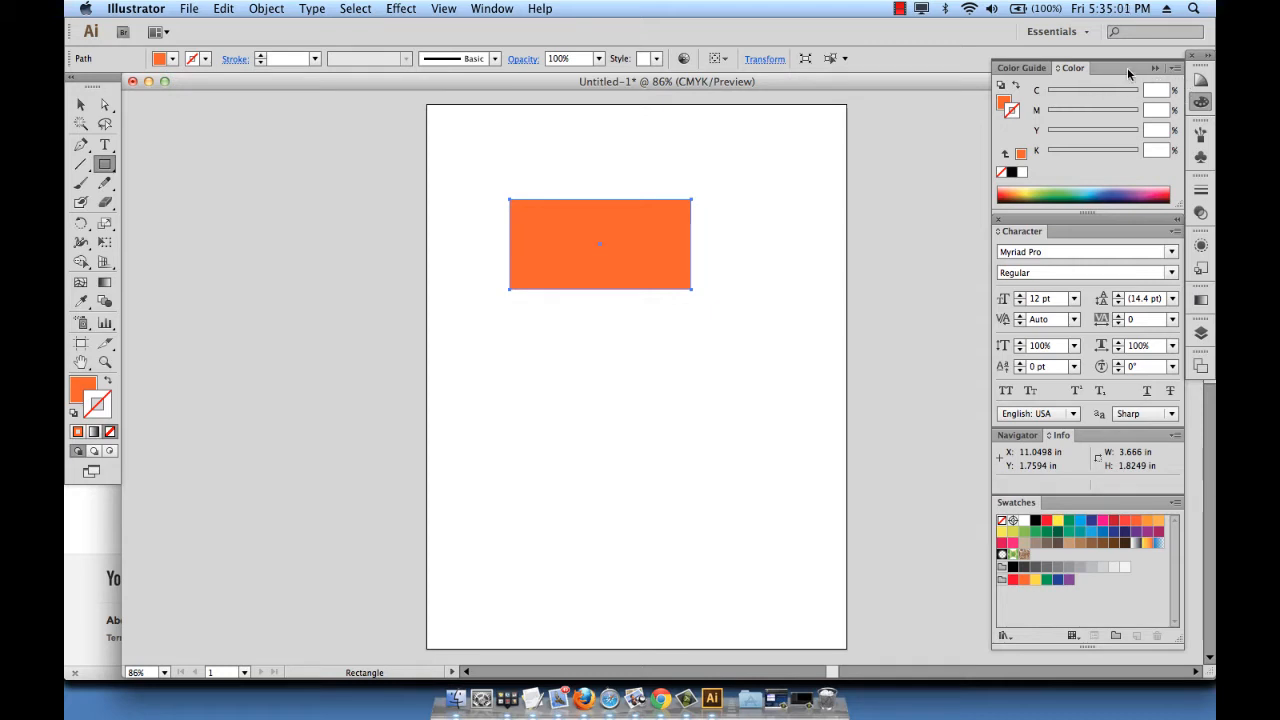
# - Give the rectangle a green stroke of about C 72, M 0, Y 100, K 0 picked from the CMYK spectrum
pyautogui.click(513, 7)
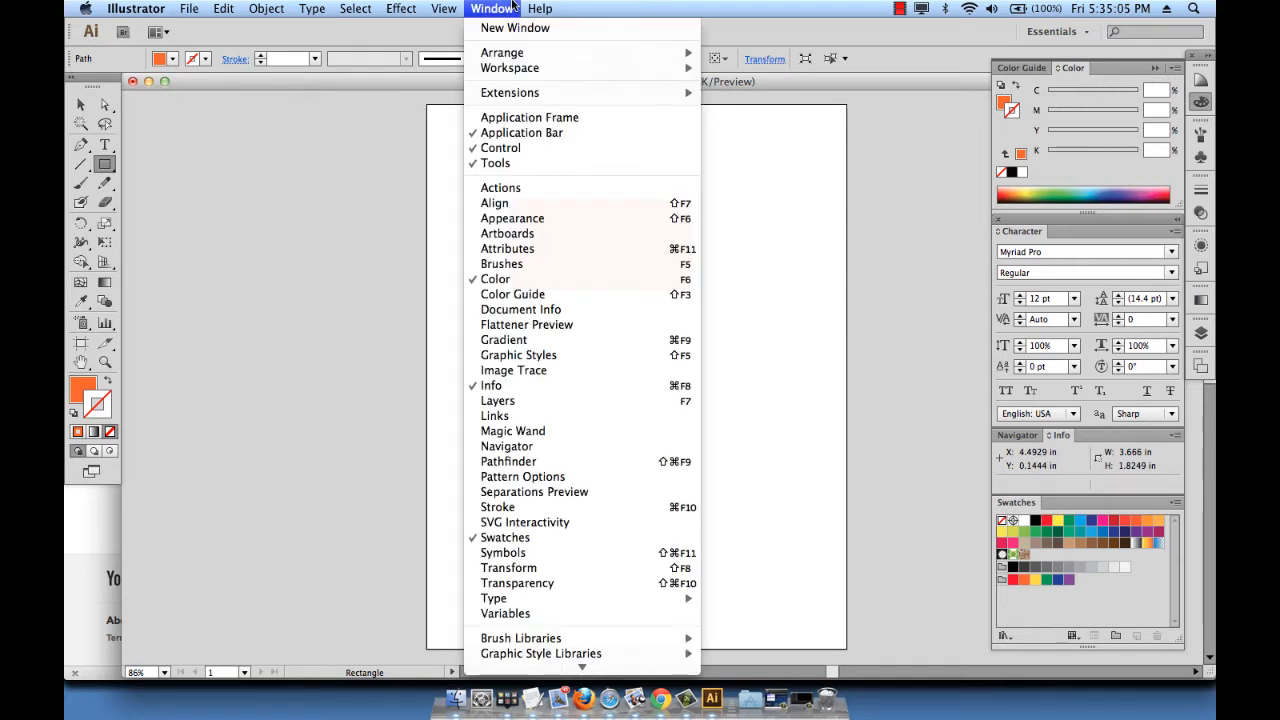
pyautogui.click(513, 7)
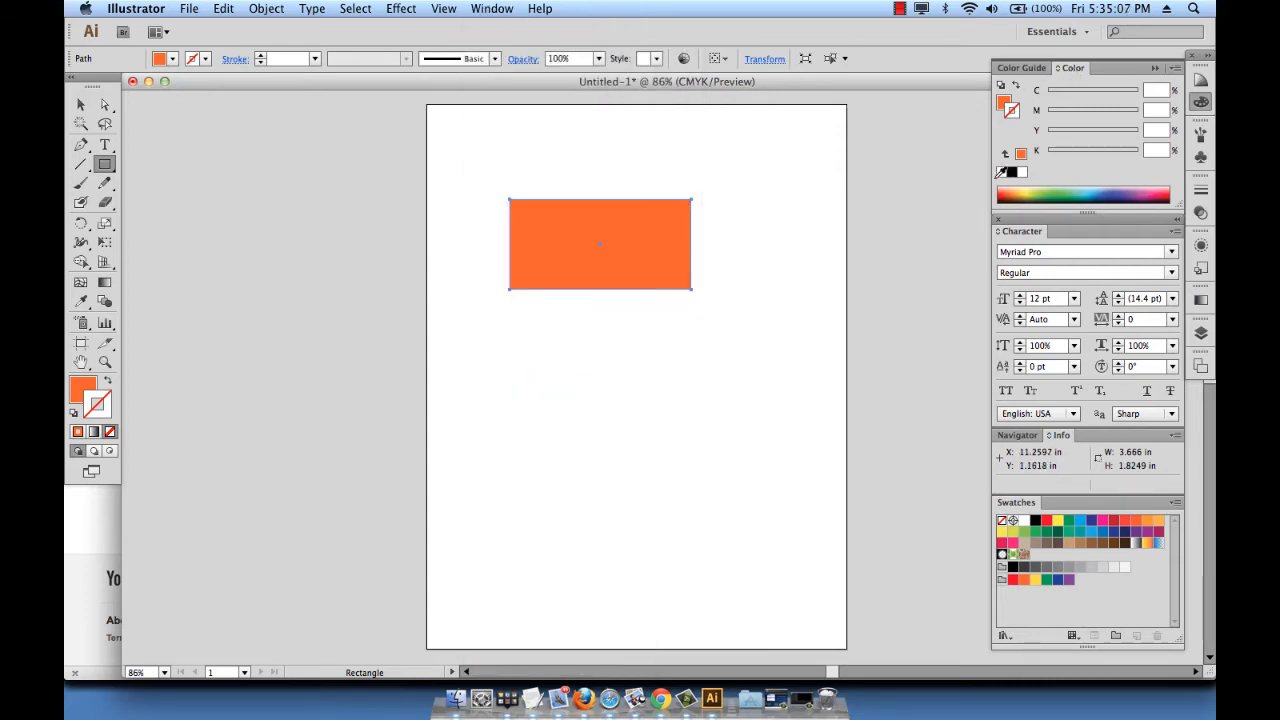
pyautogui.click(493, 9)
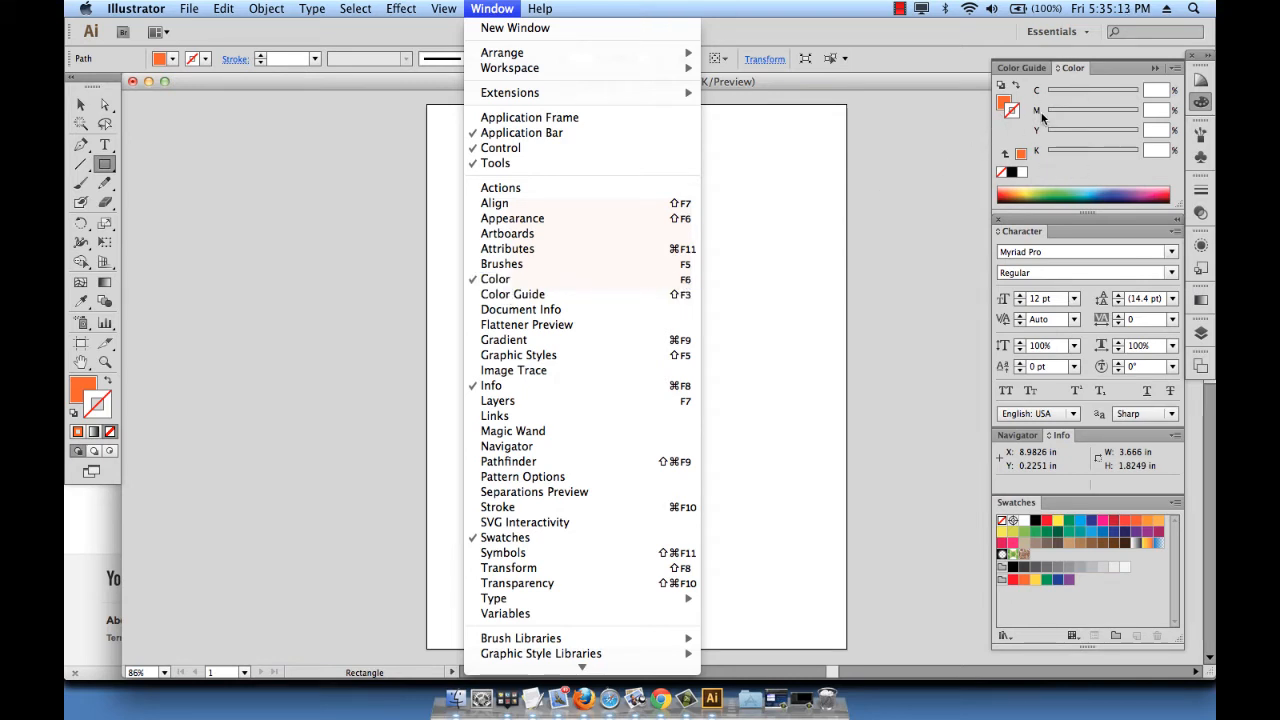
pyautogui.click(1066, 70)
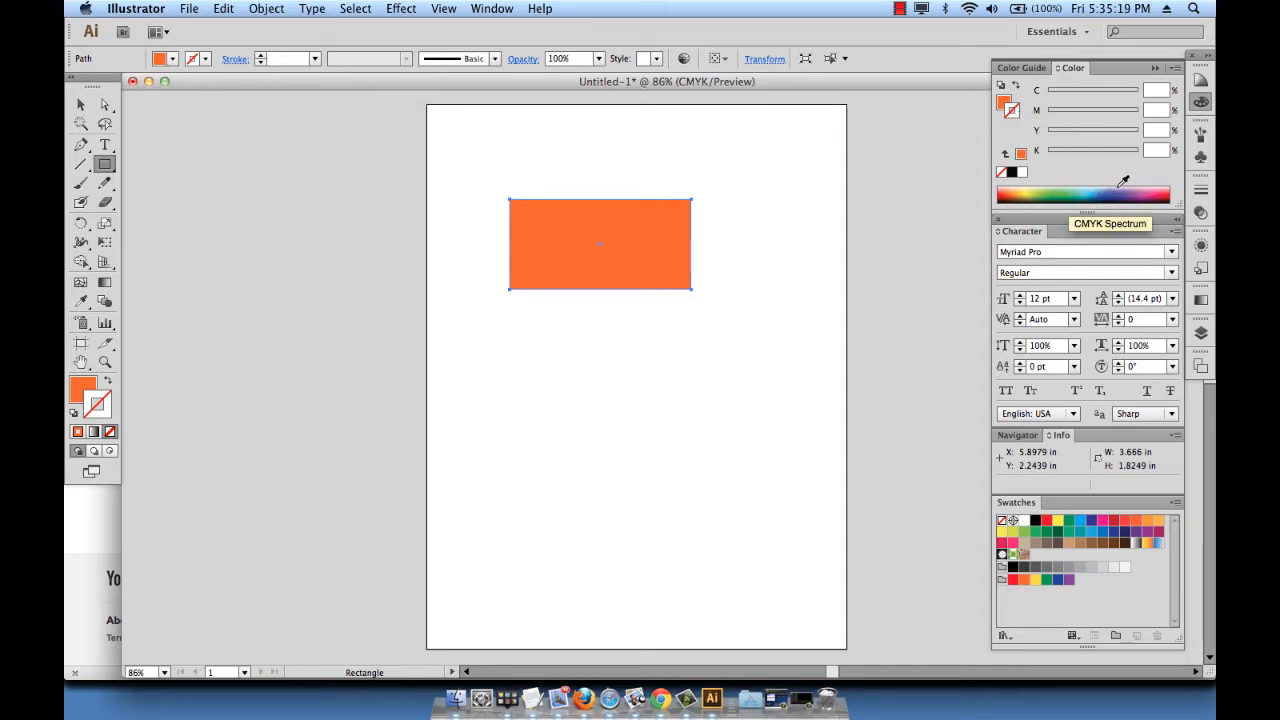
pyautogui.click(1066, 190)
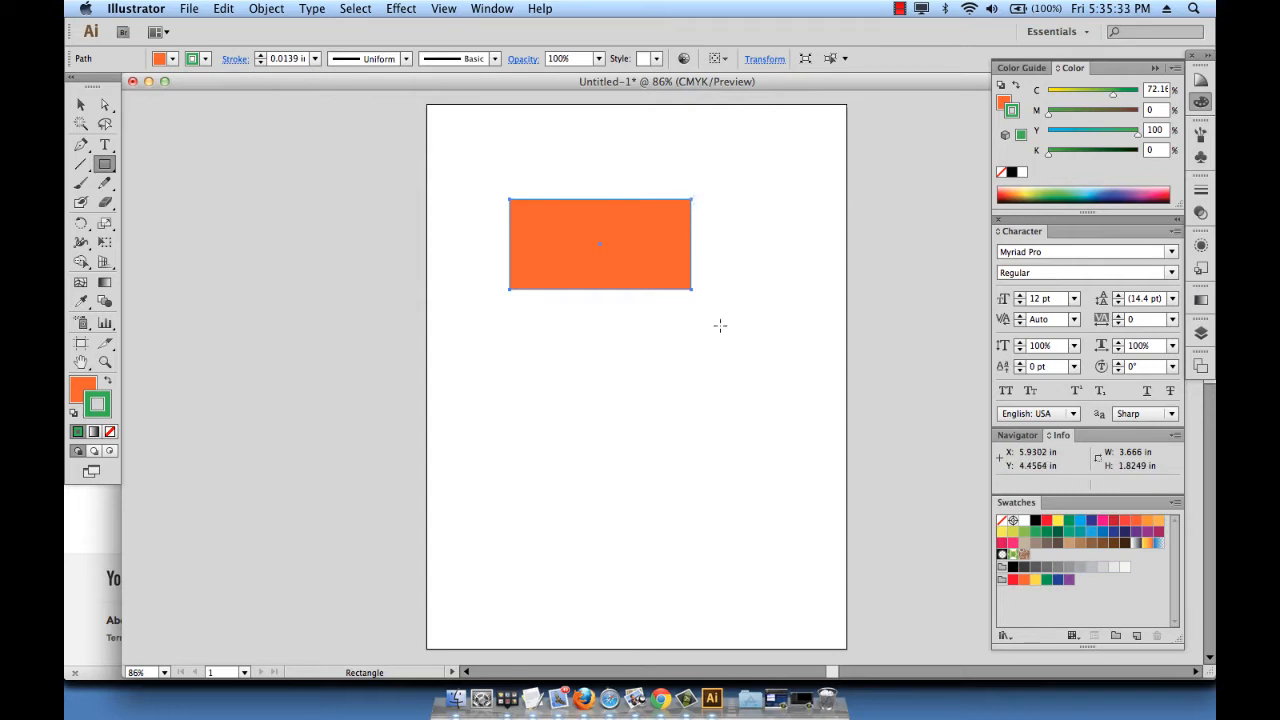
# - Show the stroke settings and set the rectangle's stroke weight to 0.375 in
pyautogui.click(493, 8)
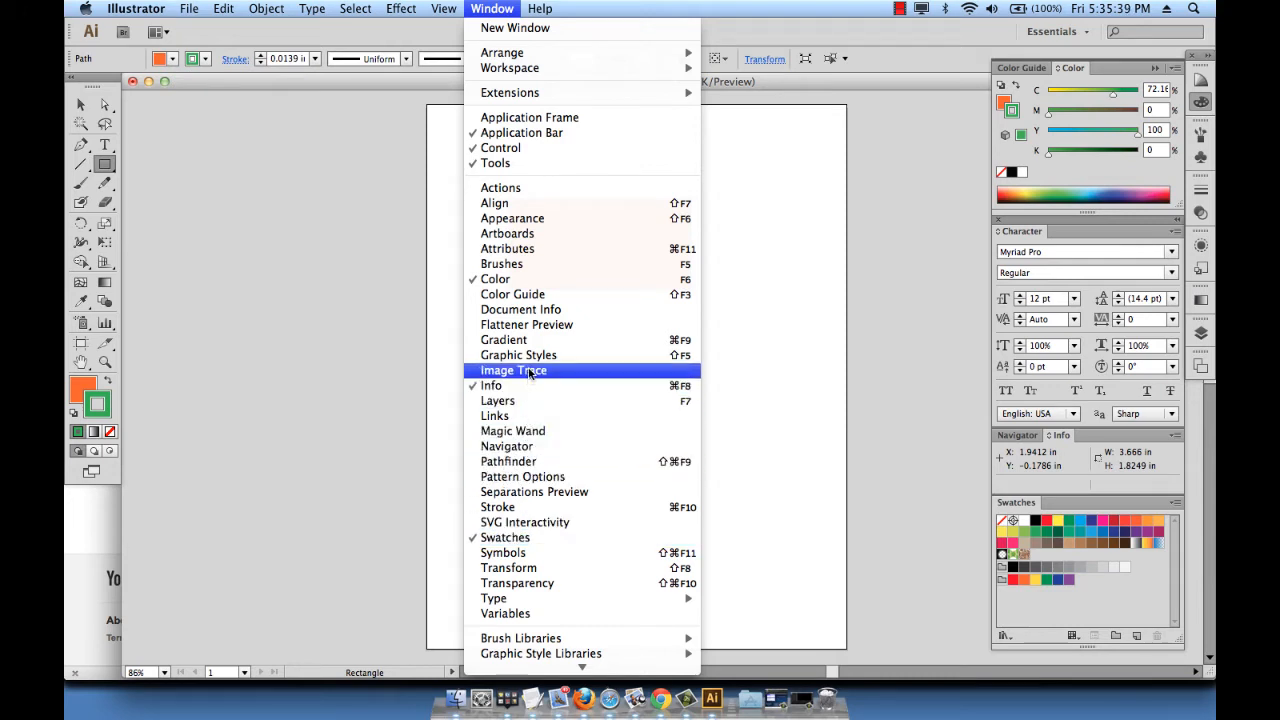
pyautogui.click(524, 508)
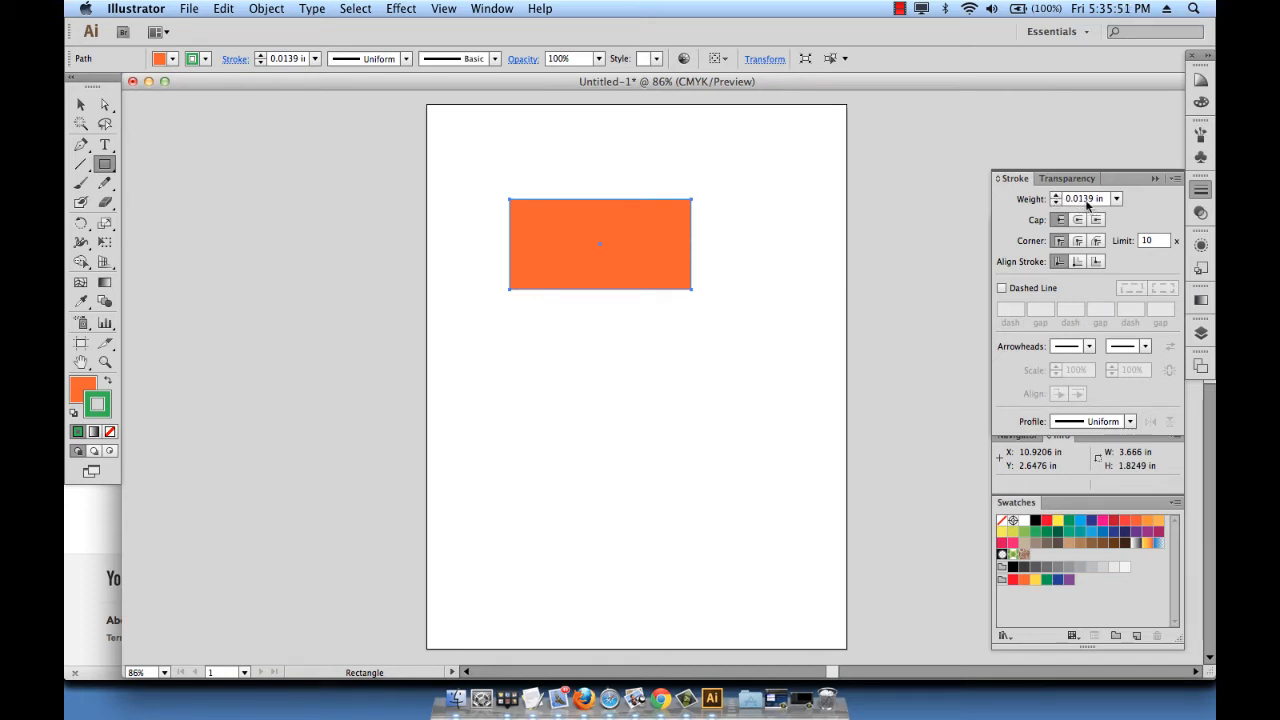
pyautogui.click(1055, 196)
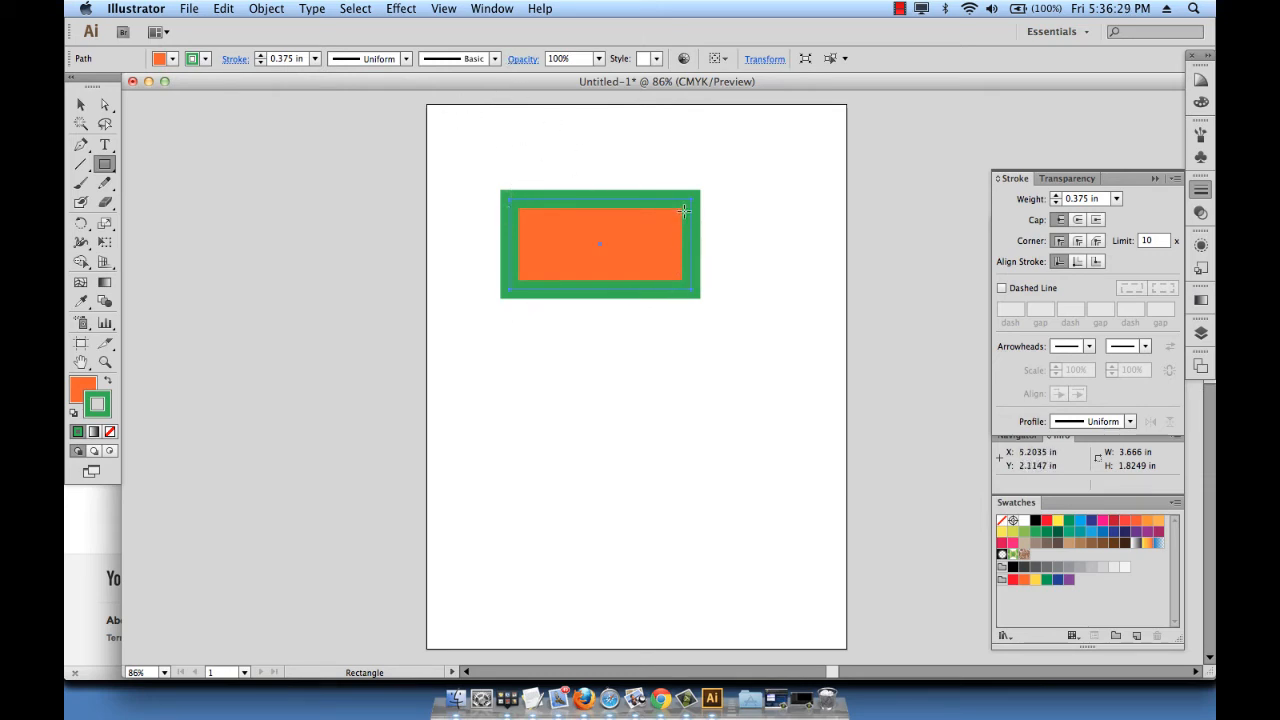
# - Try the double-bulge variable width profile on the rectangle's stroke and return it to Uniform
pyautogui.click(407, 60)
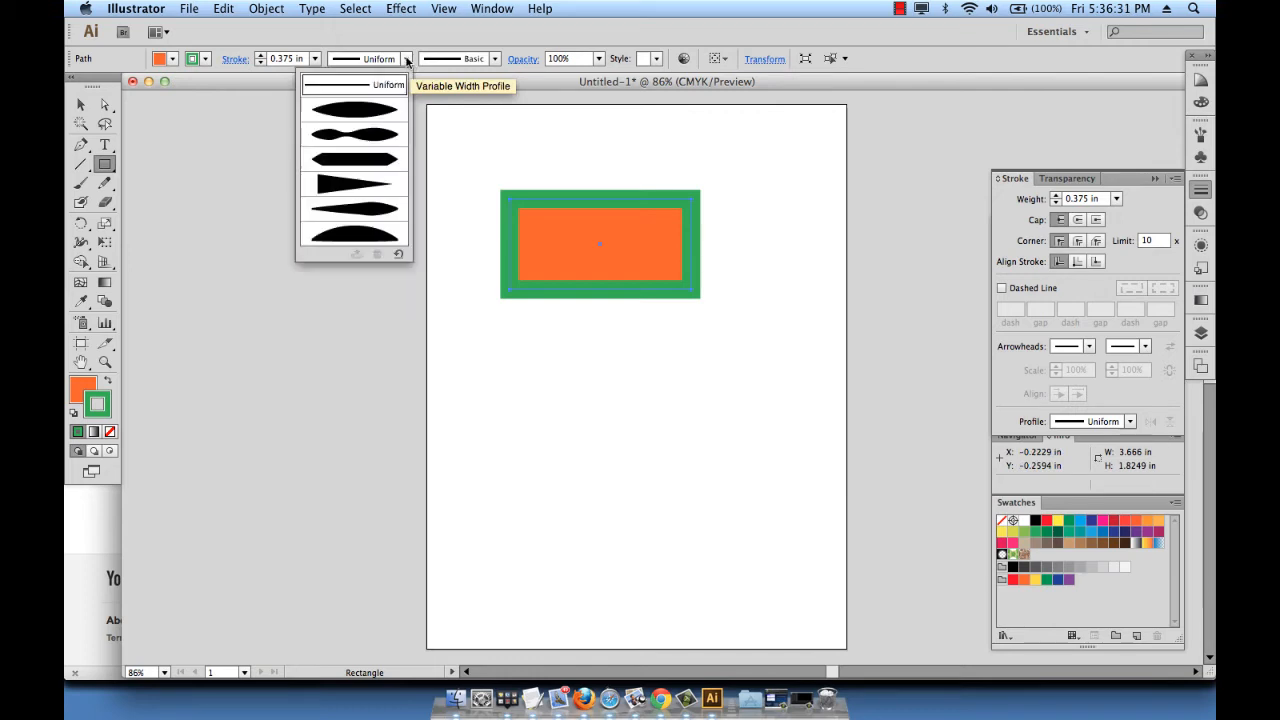
pyautogui.click(369, 136)
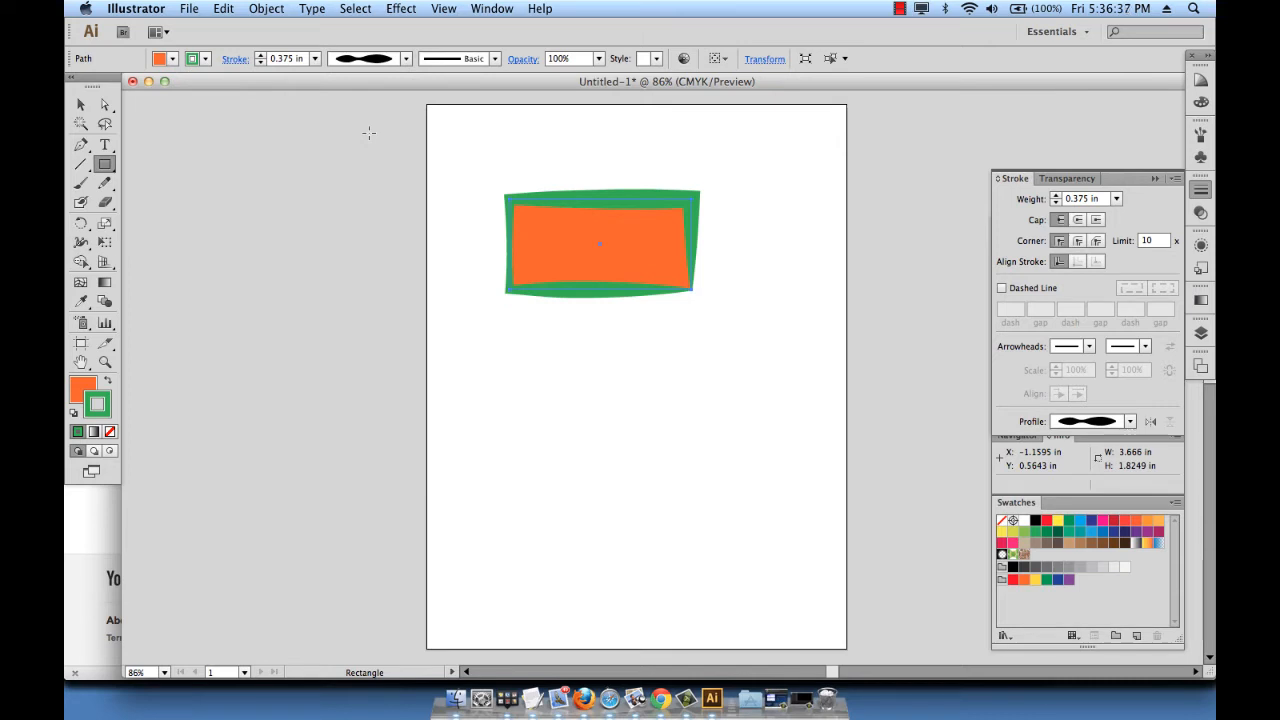
pyautogui.click(405, 58)
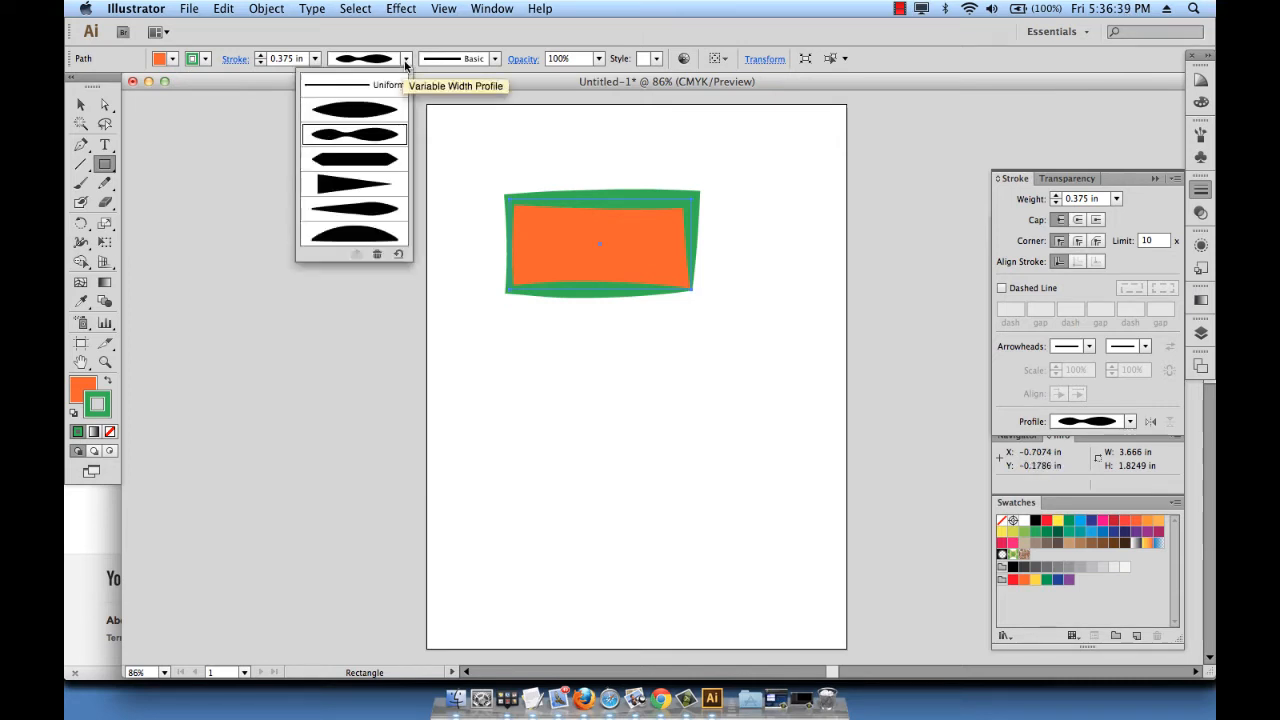
pyautogui.click(388, 87)
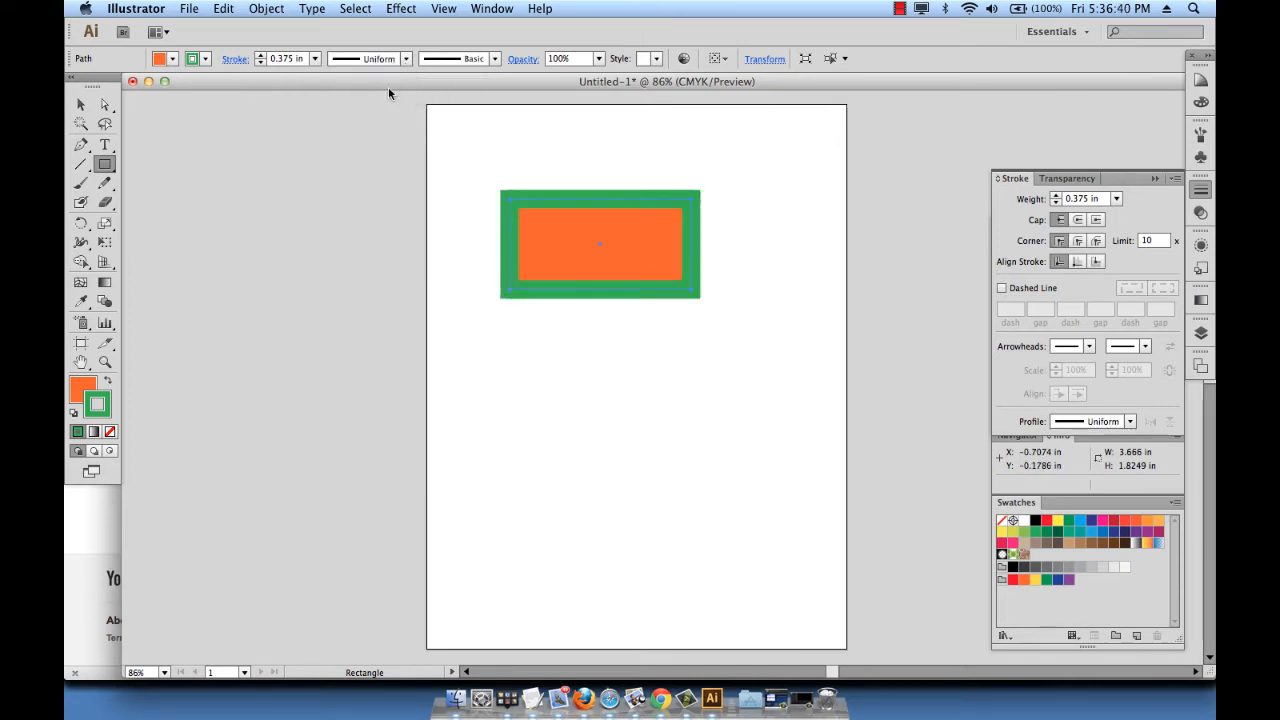
# - Try the Charcoal - Feather brush on the rectangle's stroke and return it to the Basic brush
pyautogui.click(494, 58)
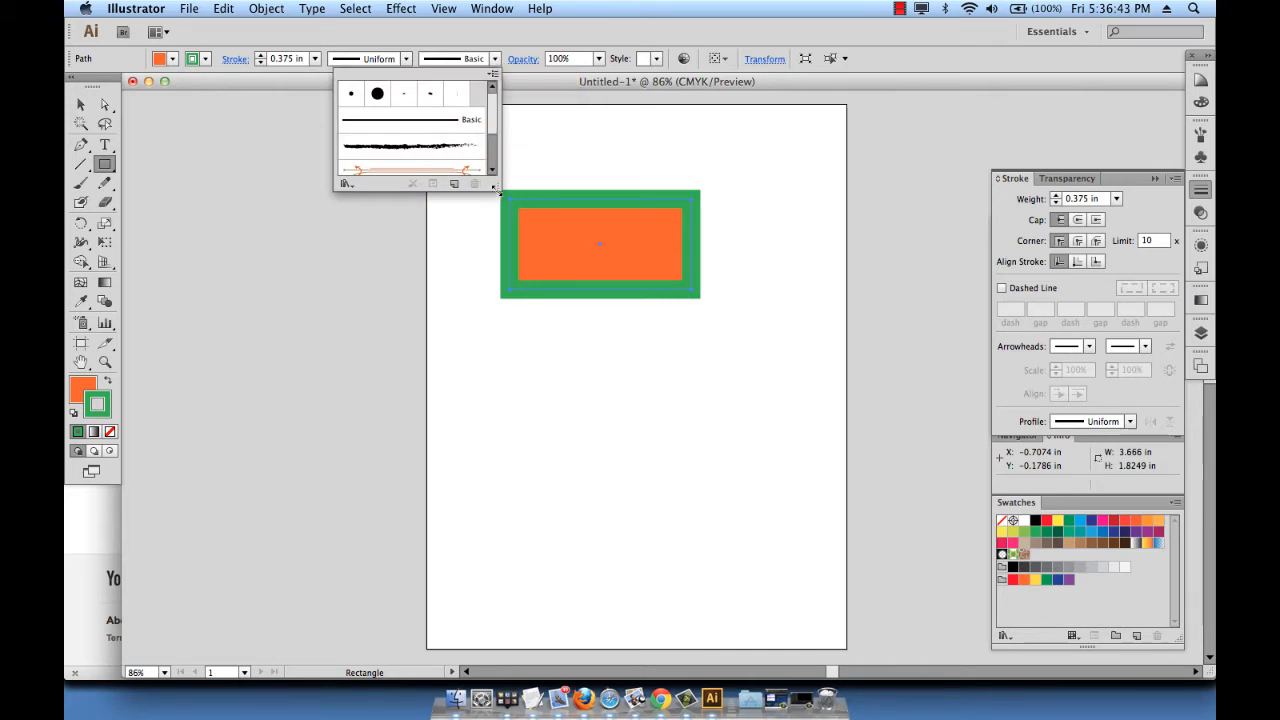
pyautogui.moveTo(494, 186); pyautogui.dragTo(492, 399)
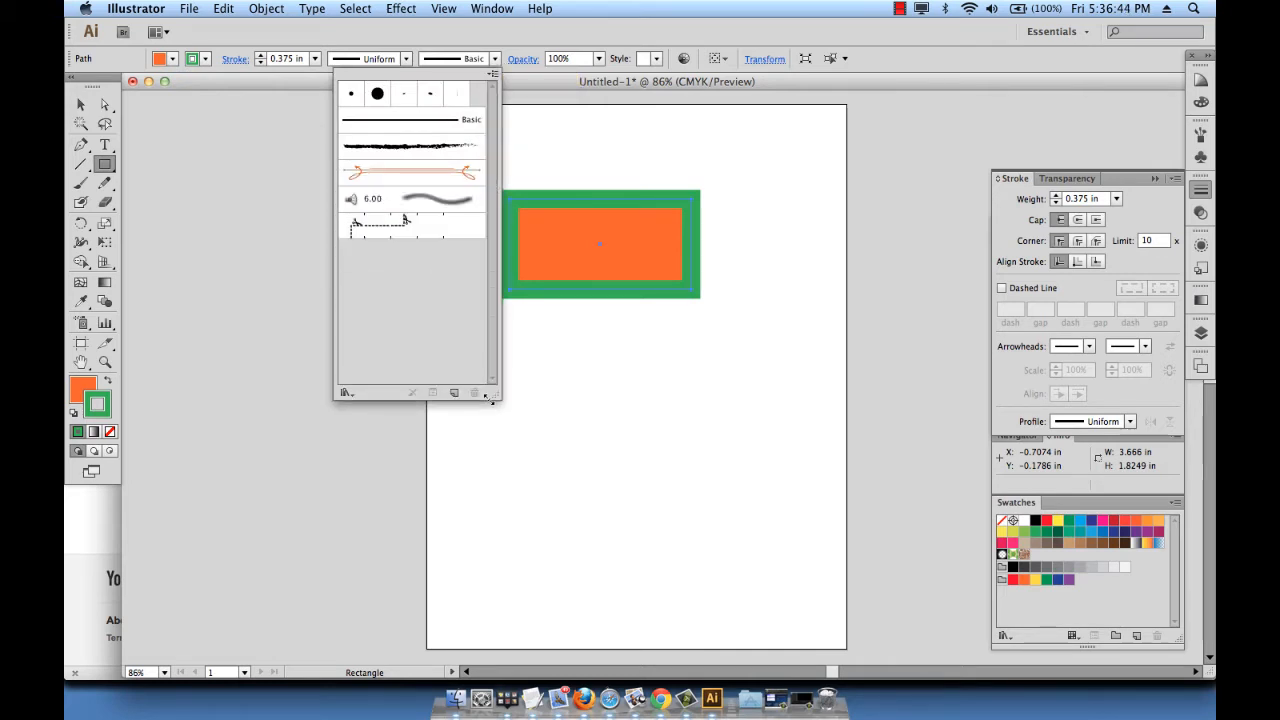
pyautogui.click(427, 148)
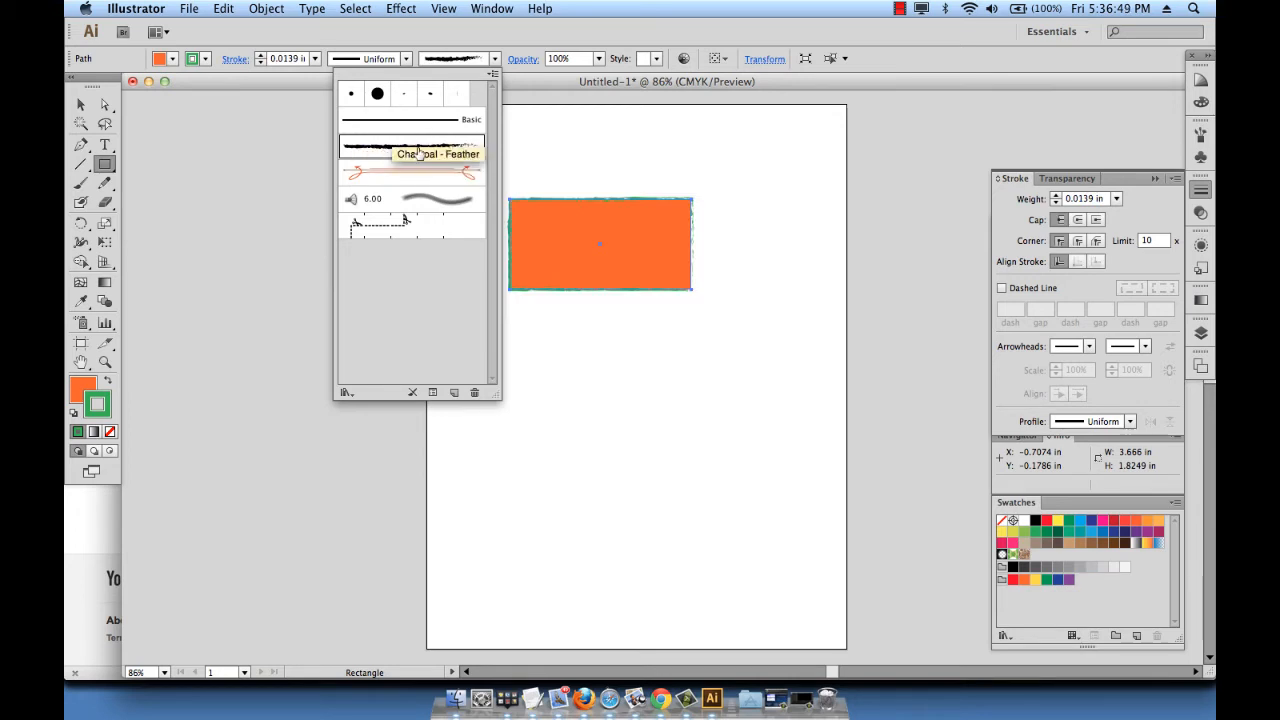
pyautogui.click(494, 59)
pyautogui.click(494, 59)
pyautogui.click(472, 120)
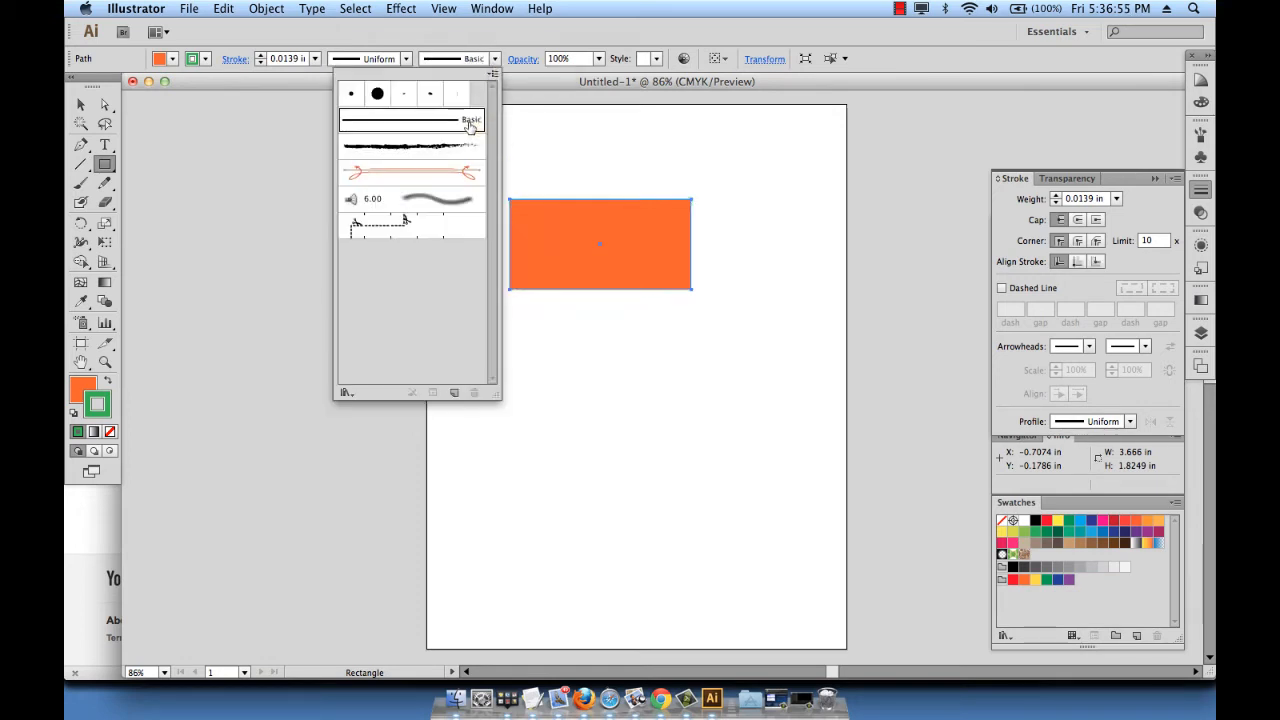
pyautogui.click(506, 20)
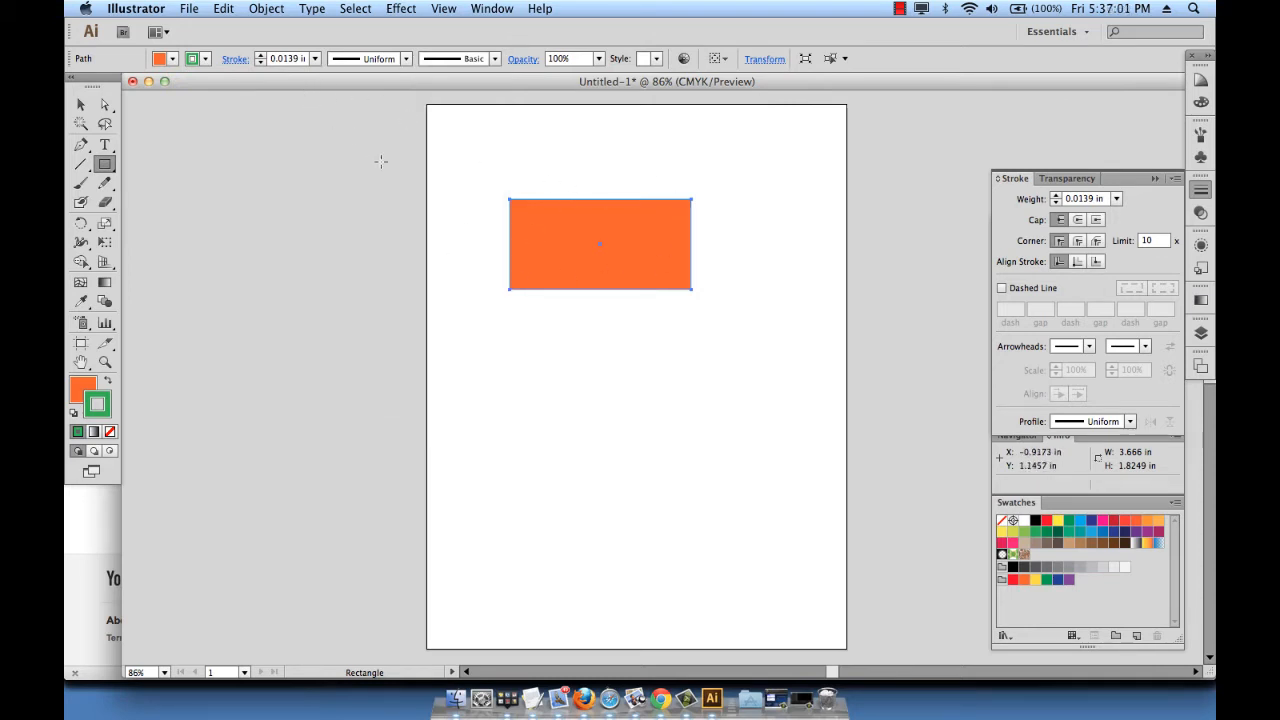
# - Set the rectangle's stroke weight to 0.25 in, swap its fill and stroke colors, and deselect it
pyautogui.click(260, 55)
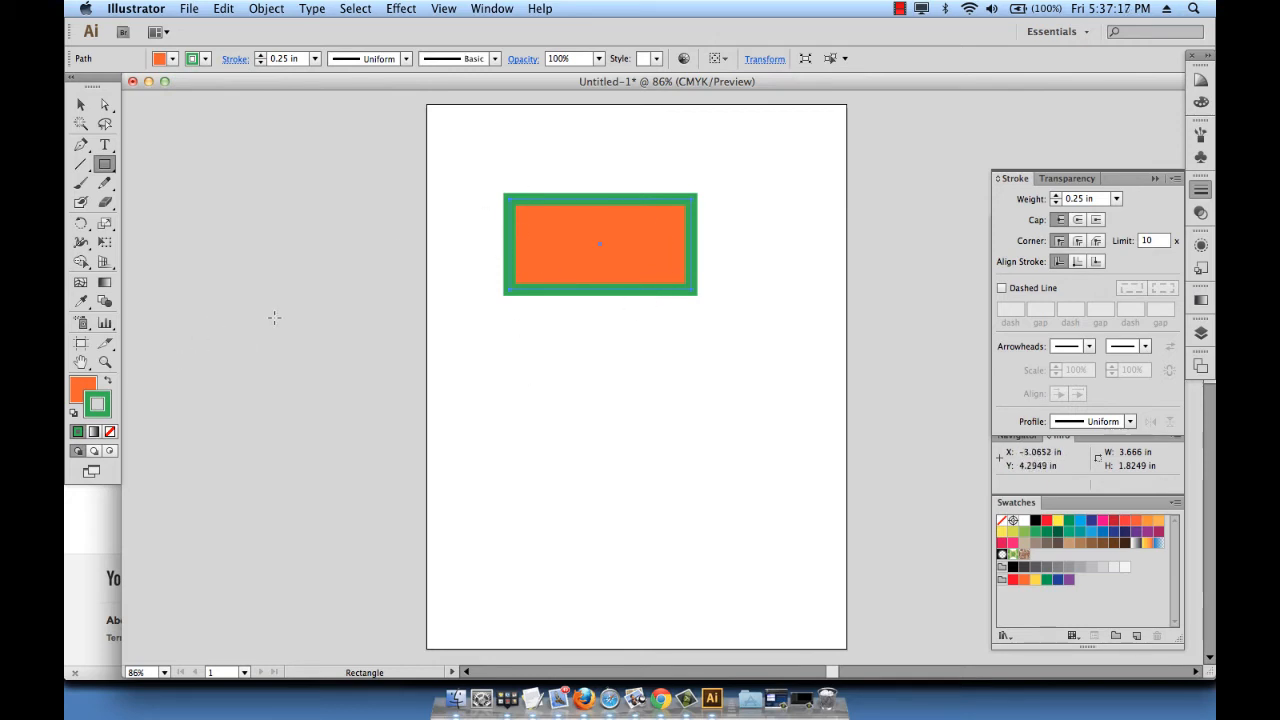
pyautogui.click(109, 385)
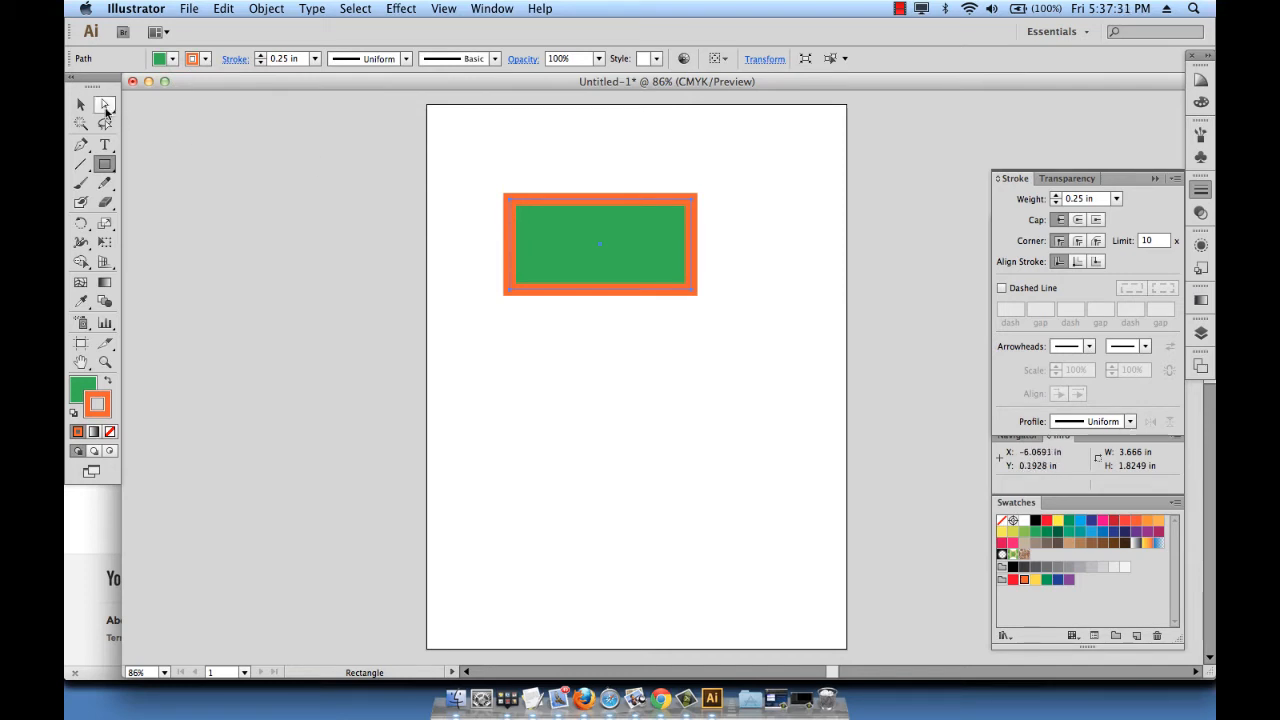
pyautogui.click(80, 106)
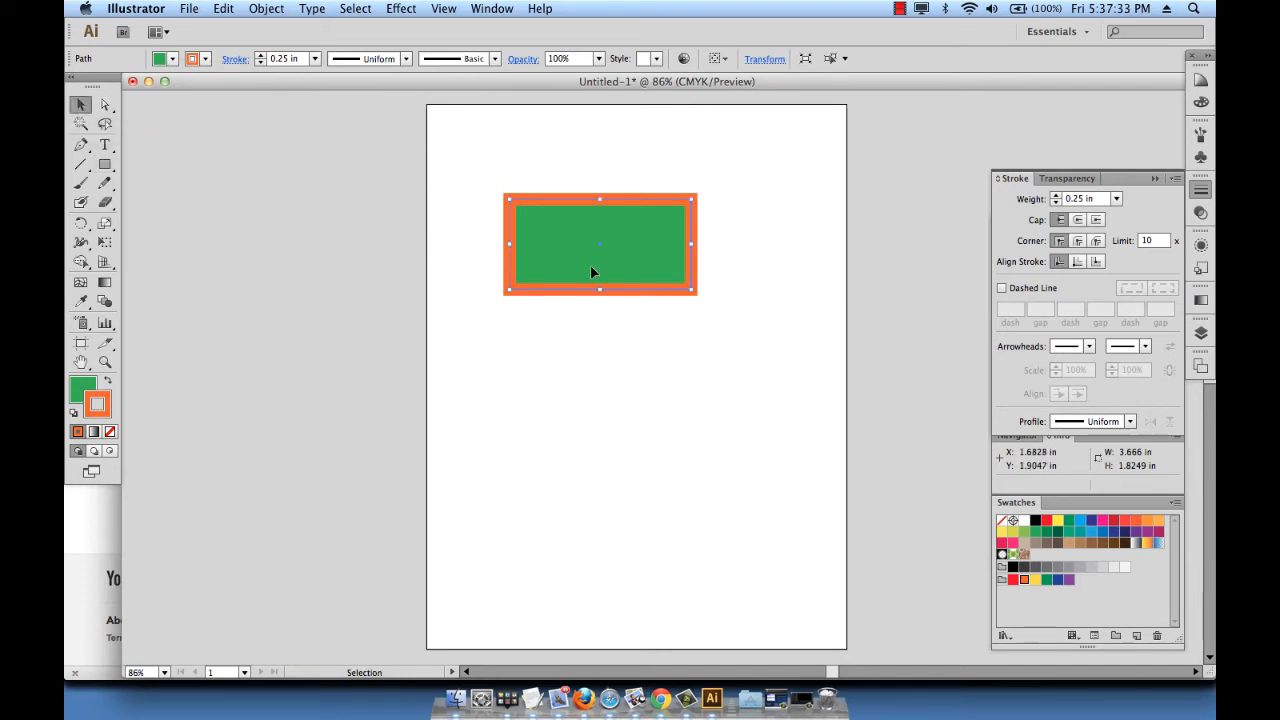
pyautogui.click(940, 203)
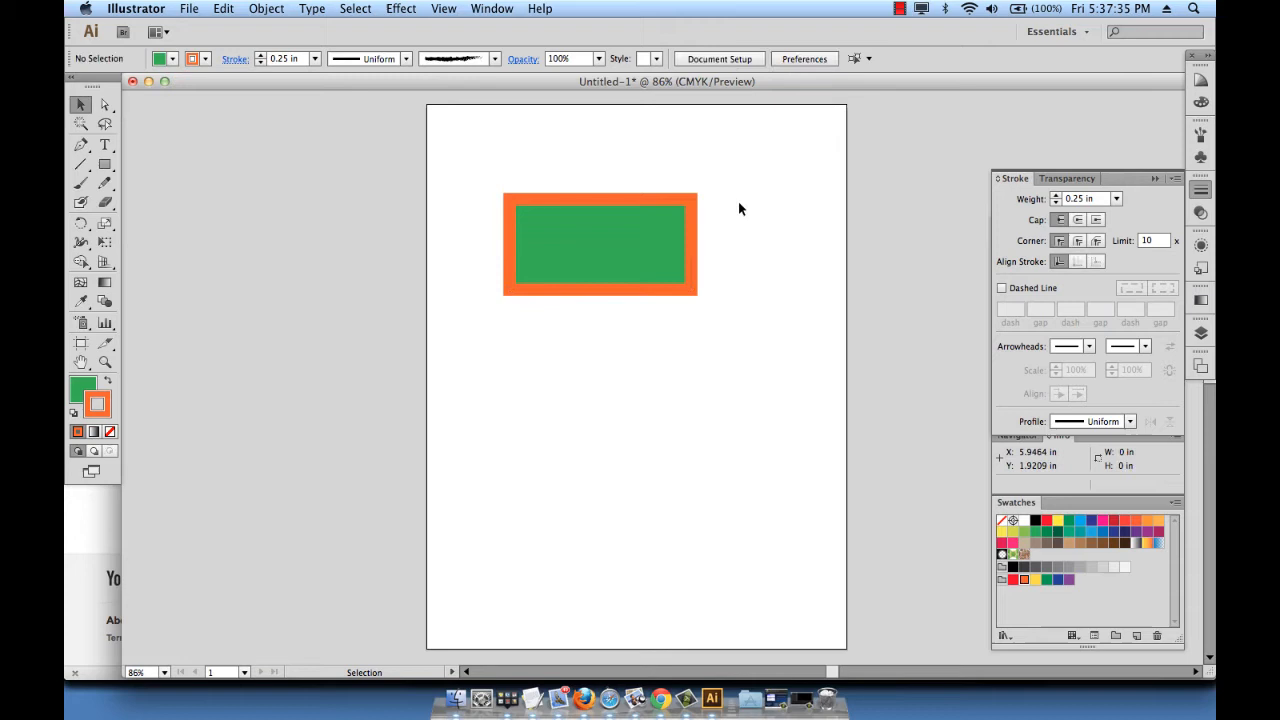
# - Reselect the green rectangle with the orange stroke and show the character formatting settings
pyautogui.click(599, 236)
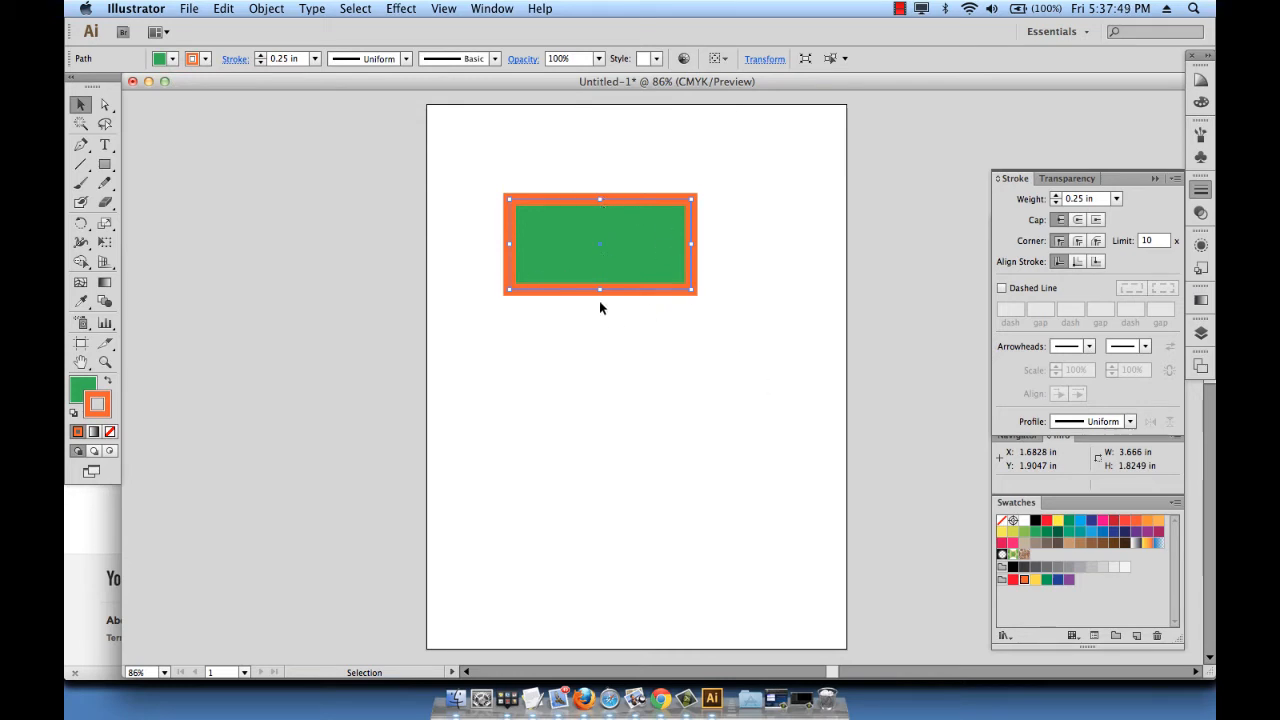
pyautogui.click(603, 167)
pyautogui.click(614, 250)
pyautogui.press('super+t')
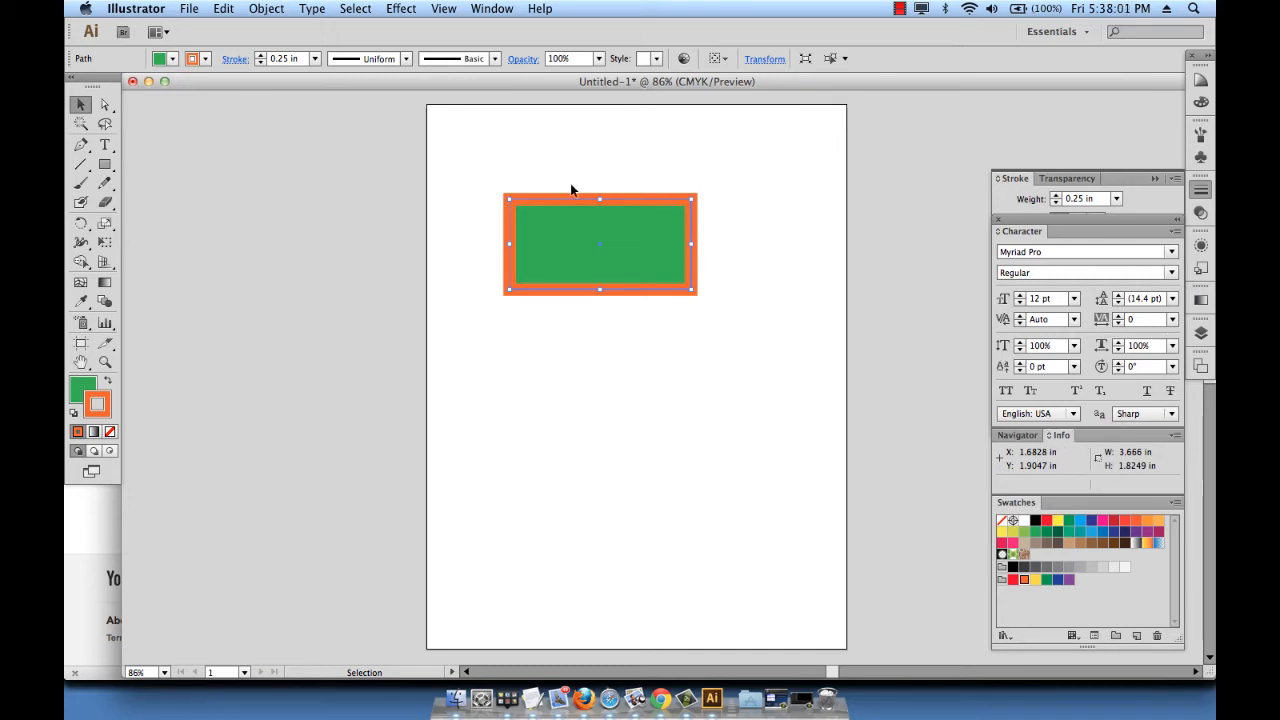
pyautogui.click(490, 8)
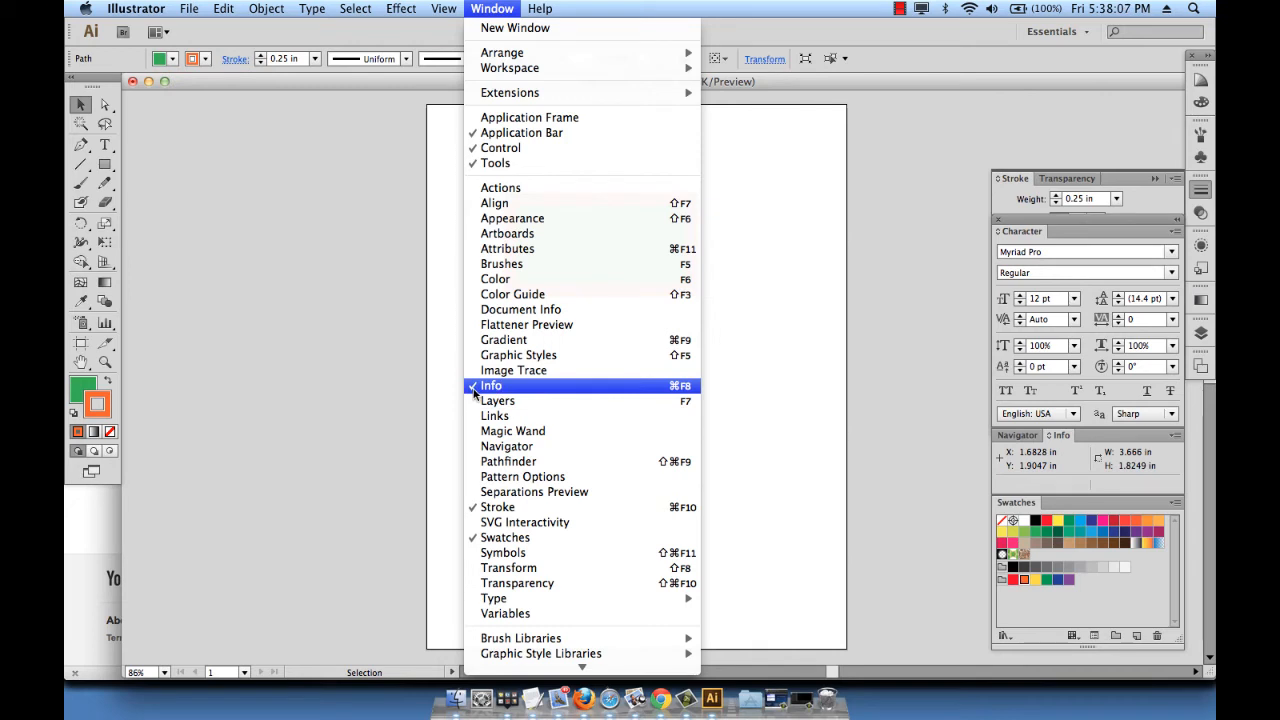
pyautogui.click(434, 366)
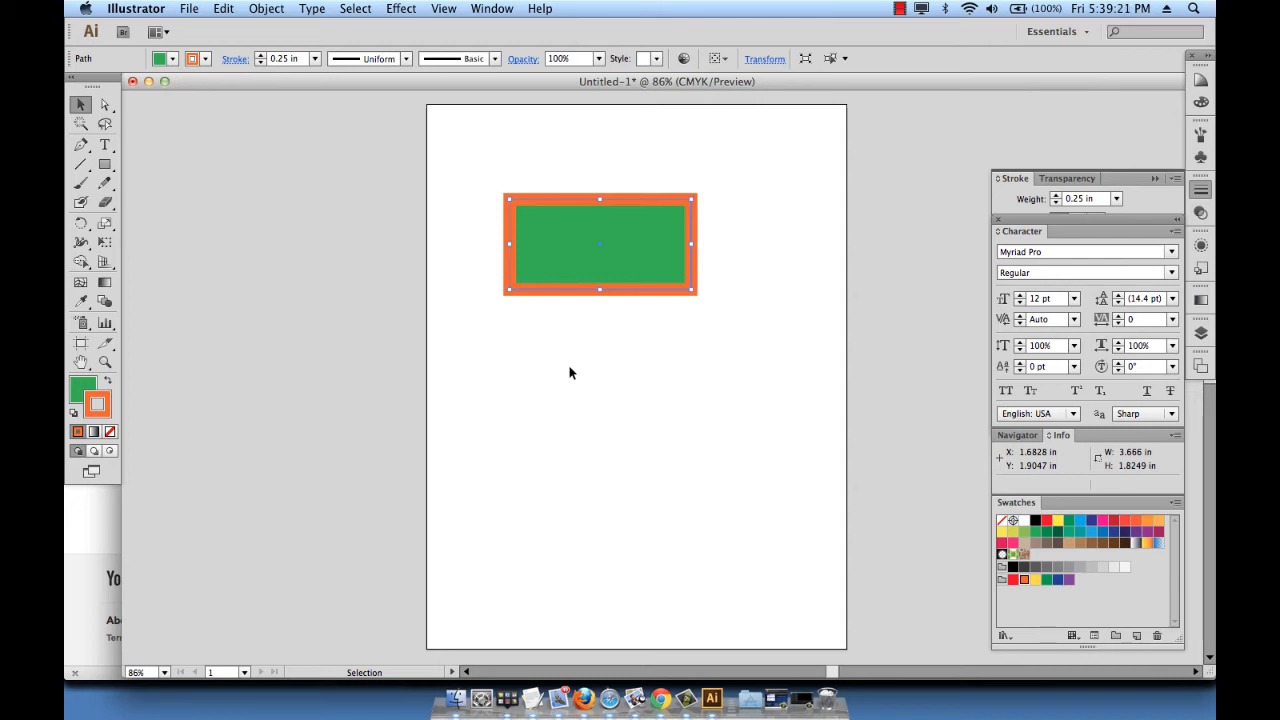
# - Delete the selected green rectangle with the orange stroke from the artboard
pyautogui.press('Delete')
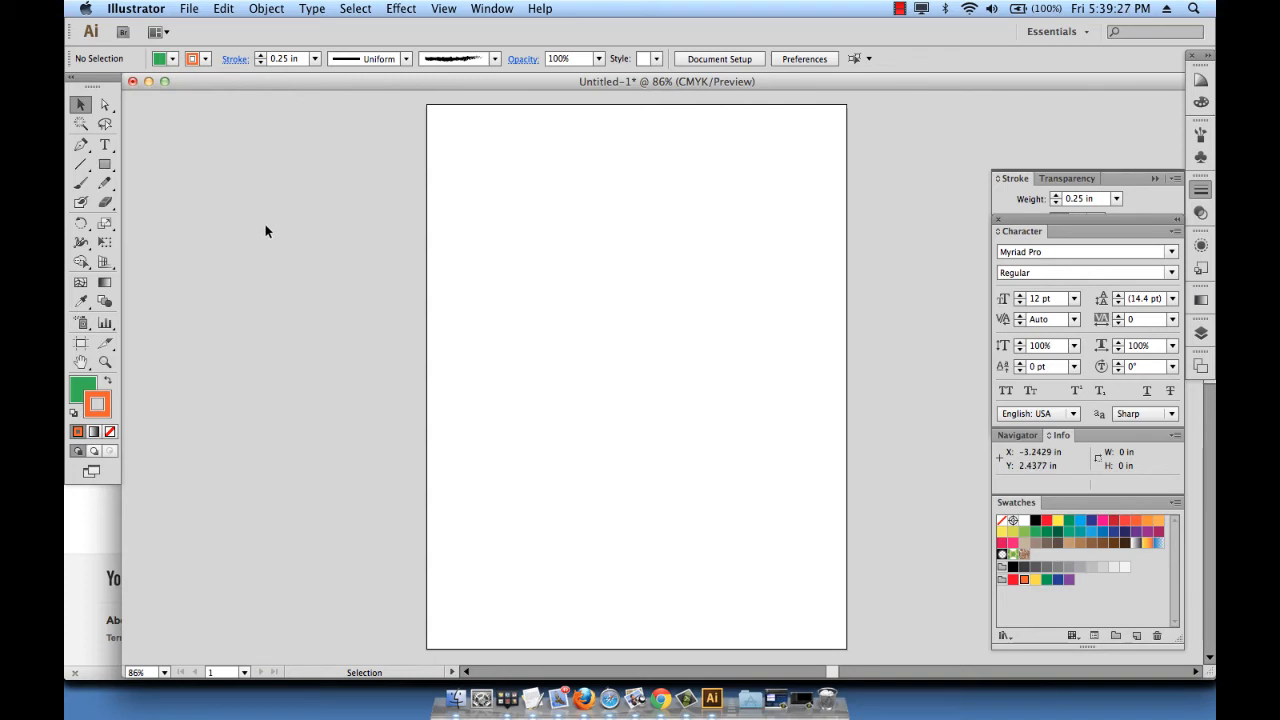
# - Draw a freehand rectangle about 4.04 in wide and 3.44 in high on the artboard, and delete it
pyautogui.press('m')
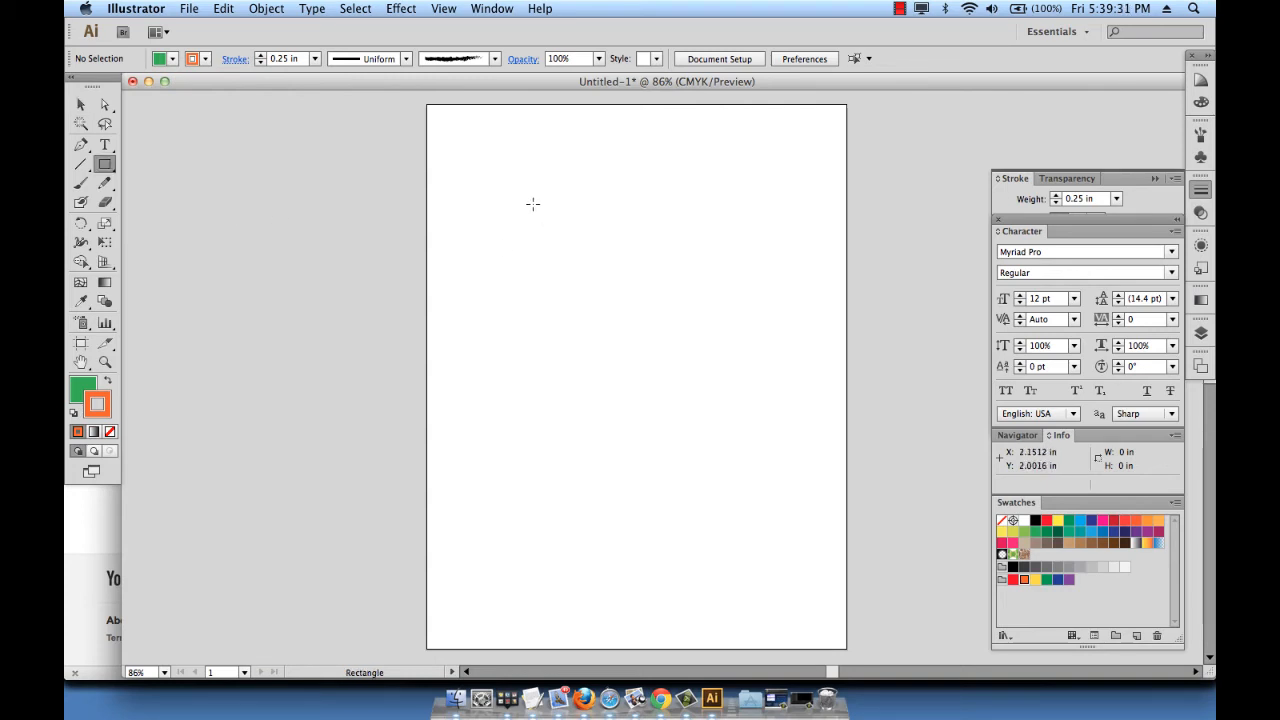
pyautogui.moveTo(531, 203); pyautogui.dragTo(734, 374)
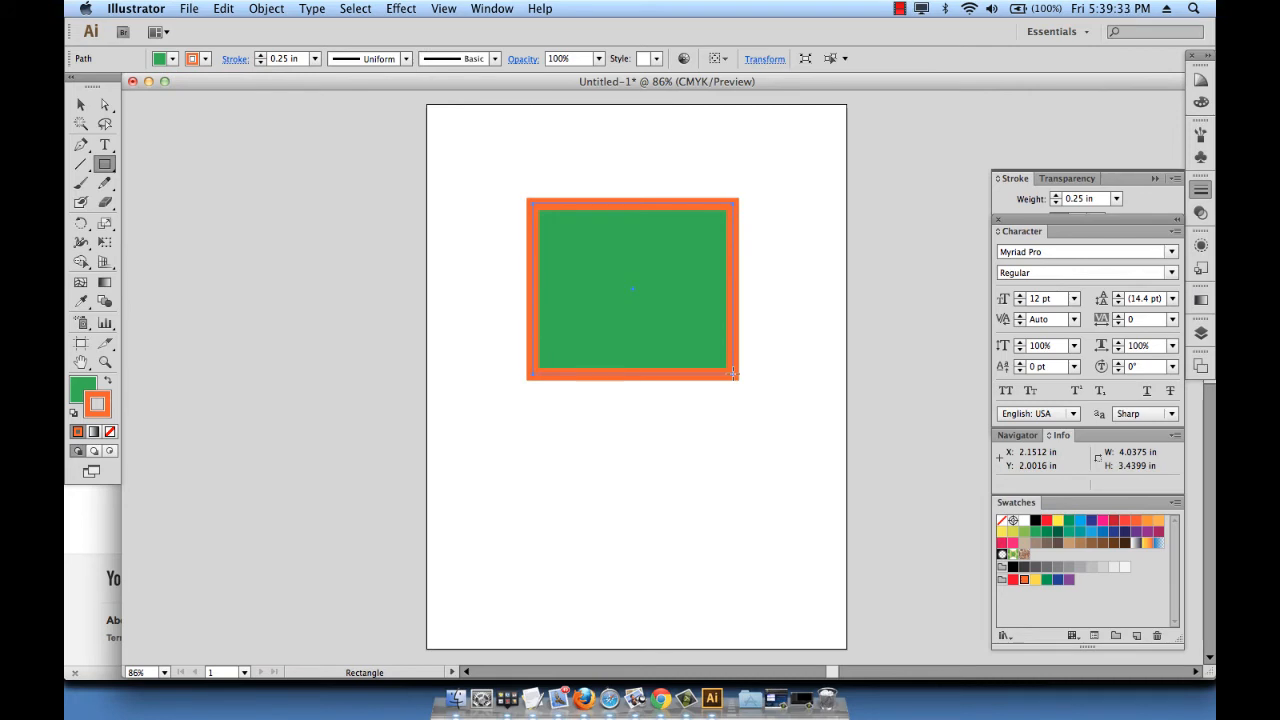
pyautogui.press('Delete')
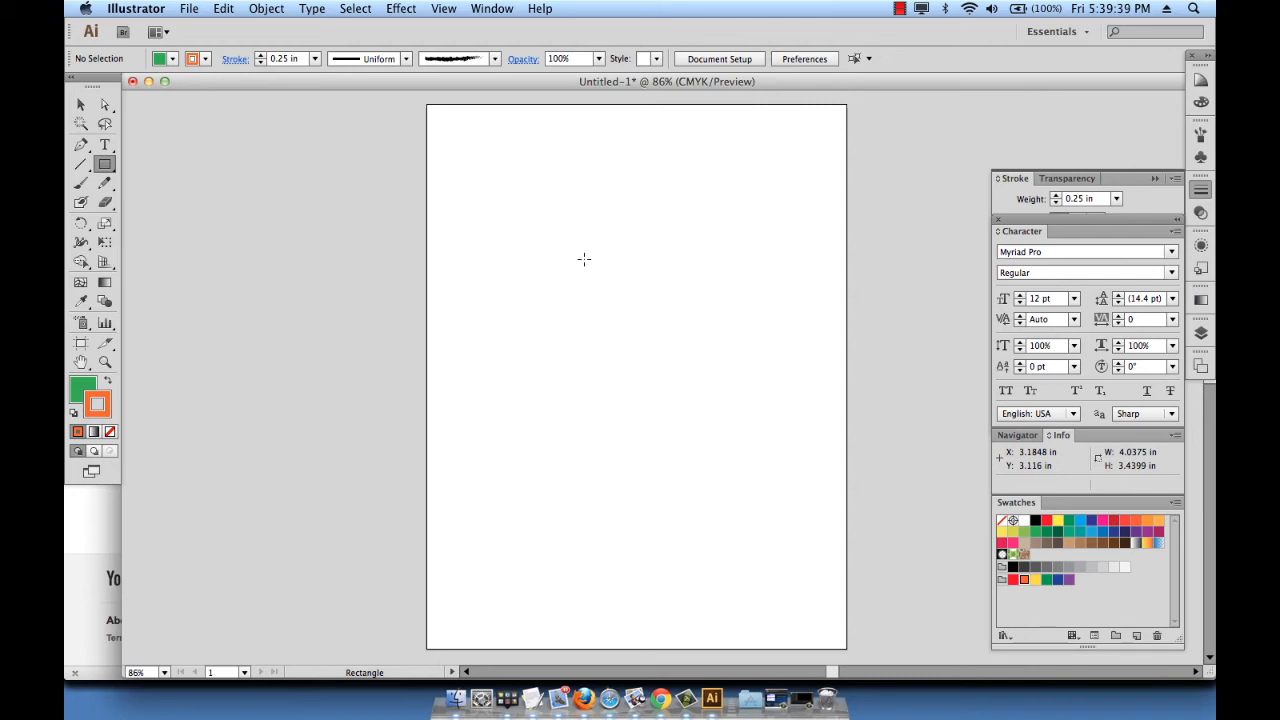
# - Create a rectangle with an exact width of 2 in and height of 1 in on the artboard
pyautogui.click(584, 259)
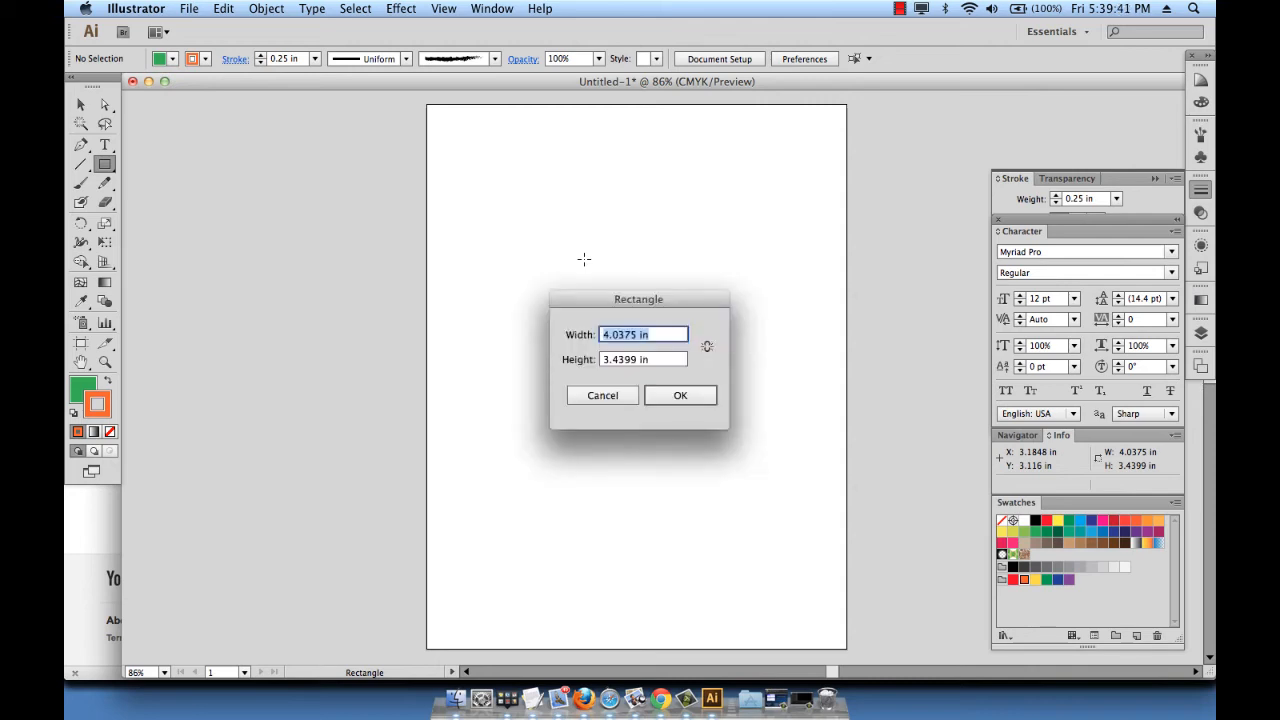
pyautogui.moveTo(589, 302); pyautogui.dragTo(581, 178)
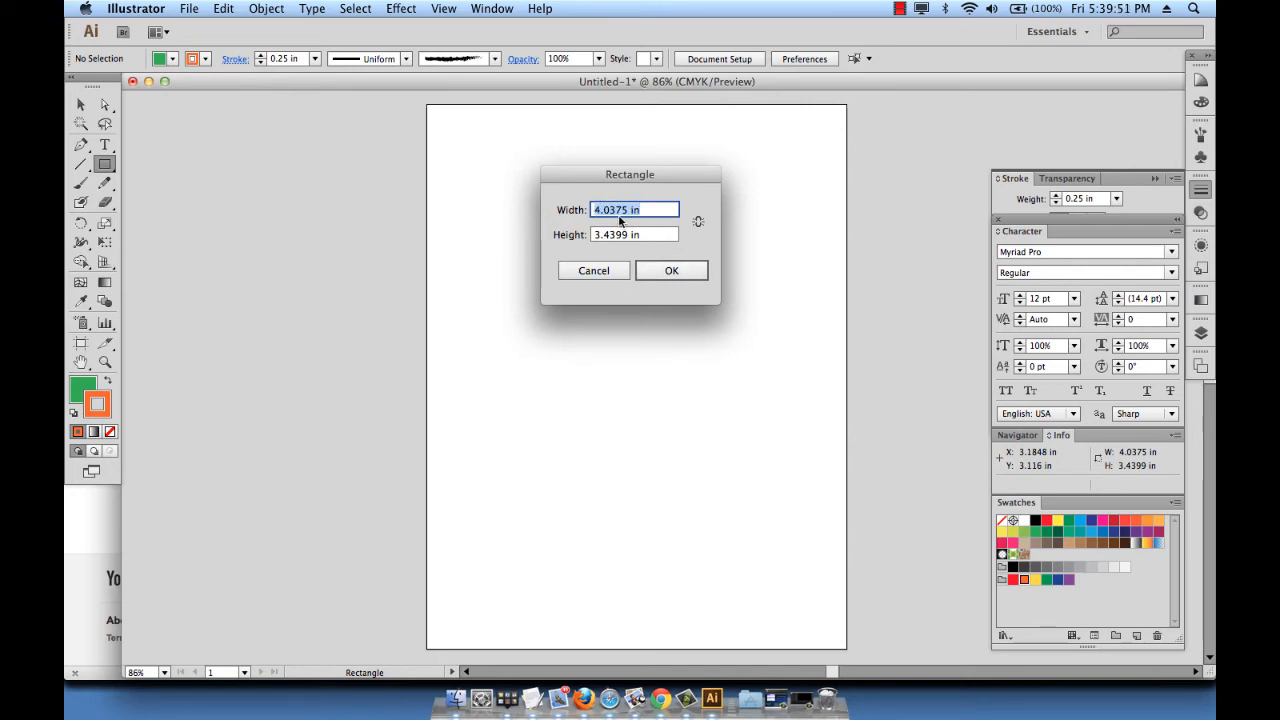
pyautogui.write('2')
pyautogui.press('Tab')
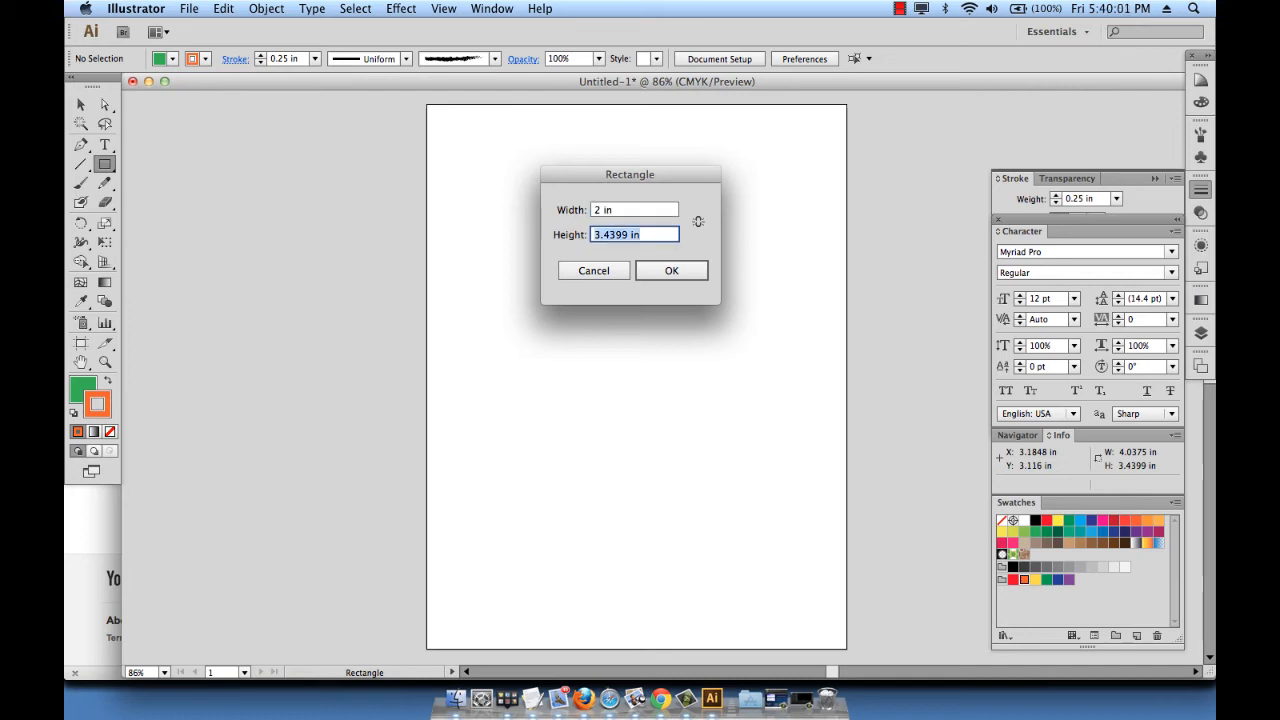
pyautogui.write('1')
pyautogui.press('Tab')
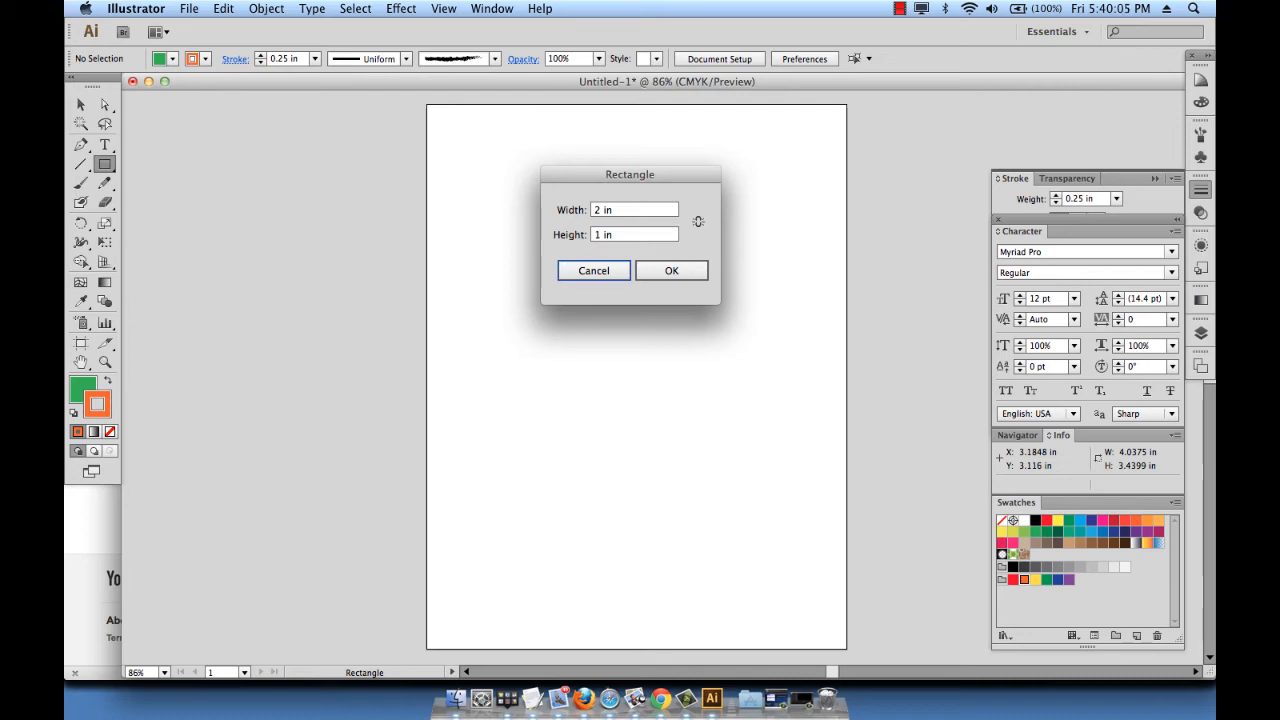
pyautogui.click(677, 271)
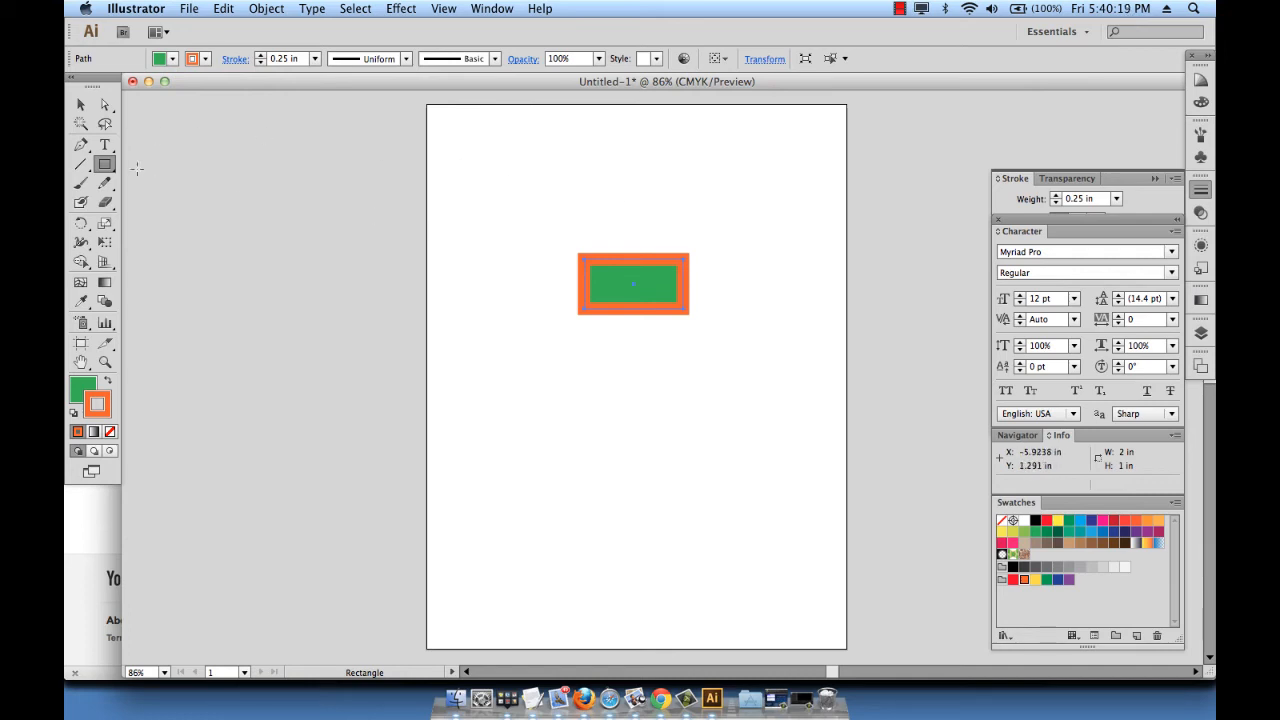
# - Bring up the exact-size rectangle settings again, cancel them, and delete the small rectangle
pyautogui.click(557, 203)
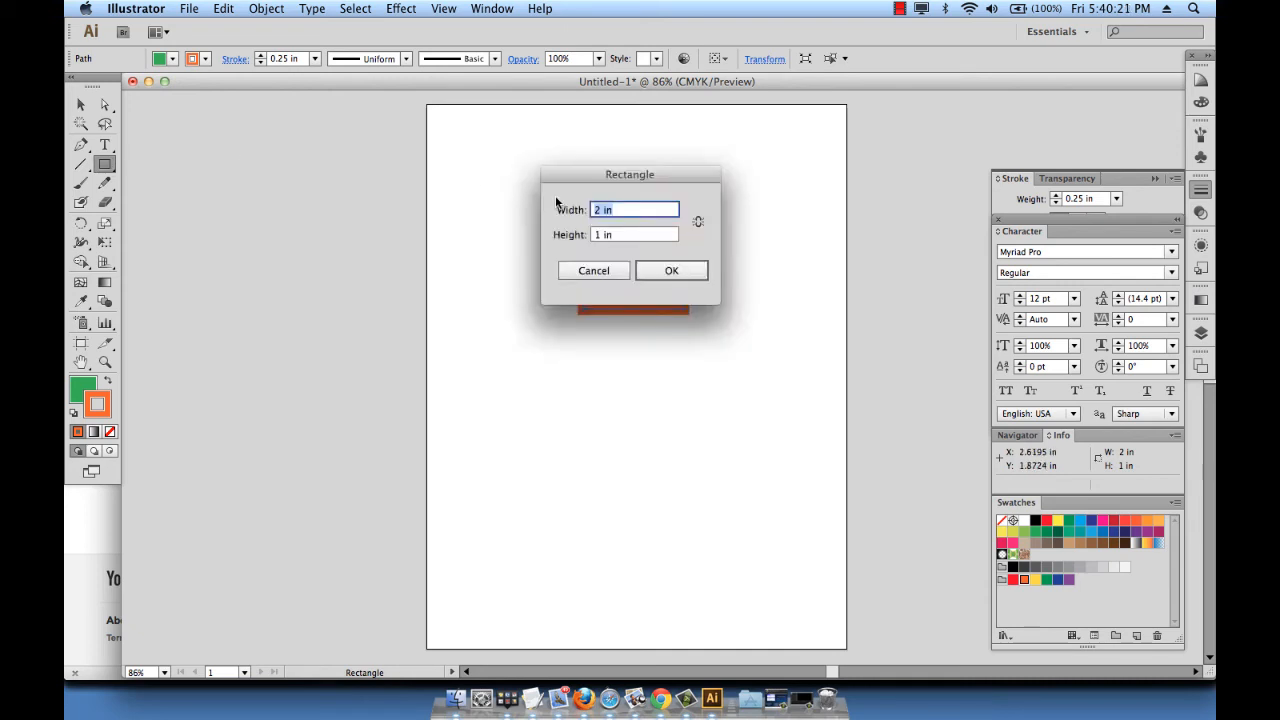
pyautogui.click(608, 270)
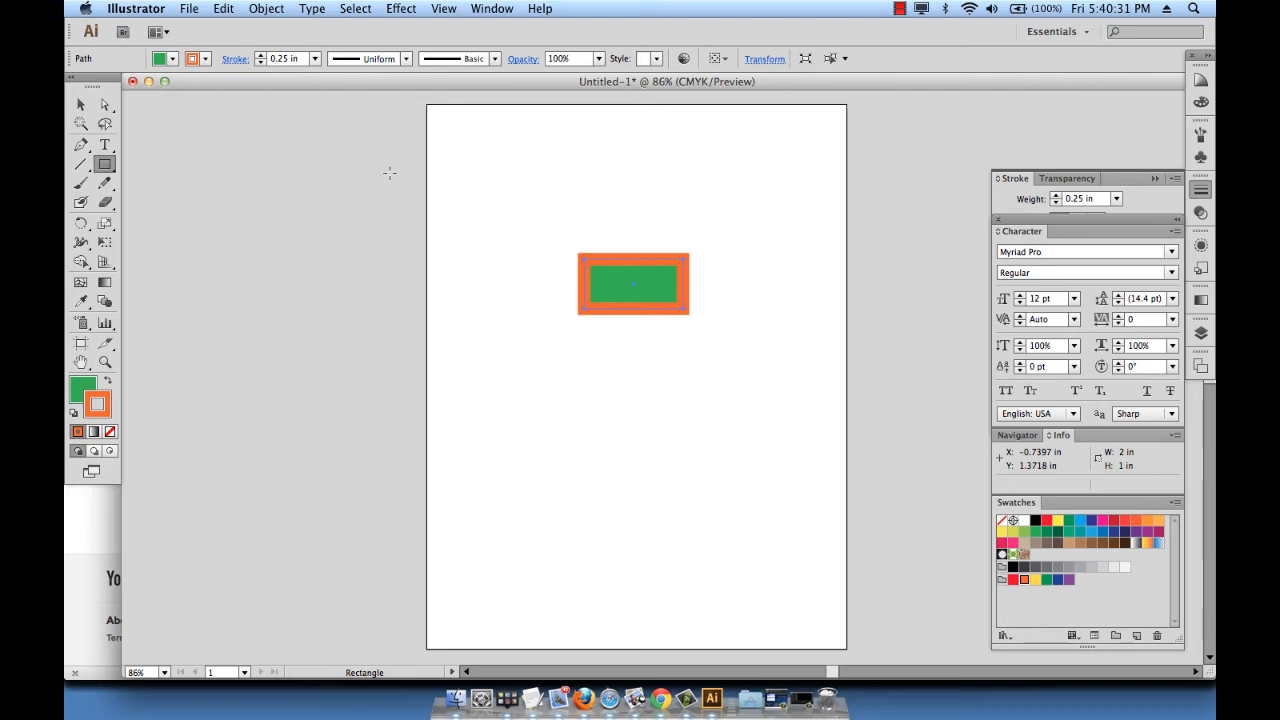
pyautogui.press('Delete')
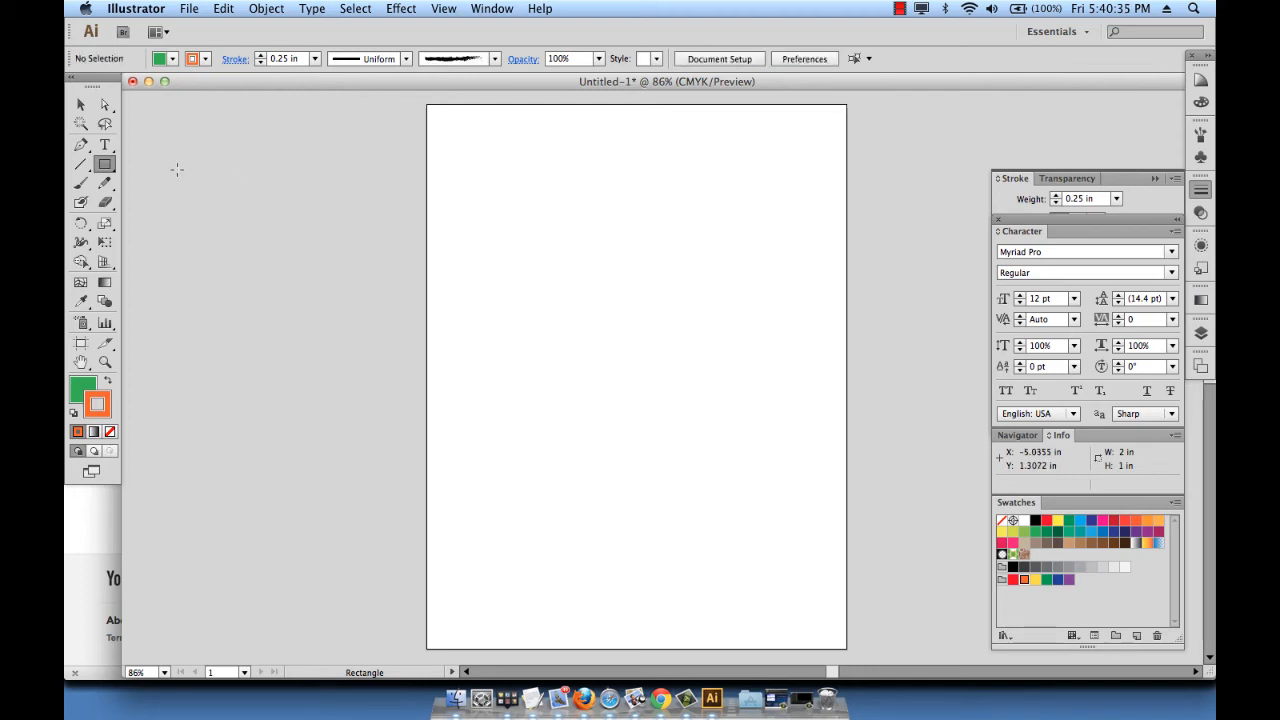
# - Create a rounded rectangle 4 in wide and 2 in high with a 1 in corner radius, and delete it
pyautogui.click(113, 173)
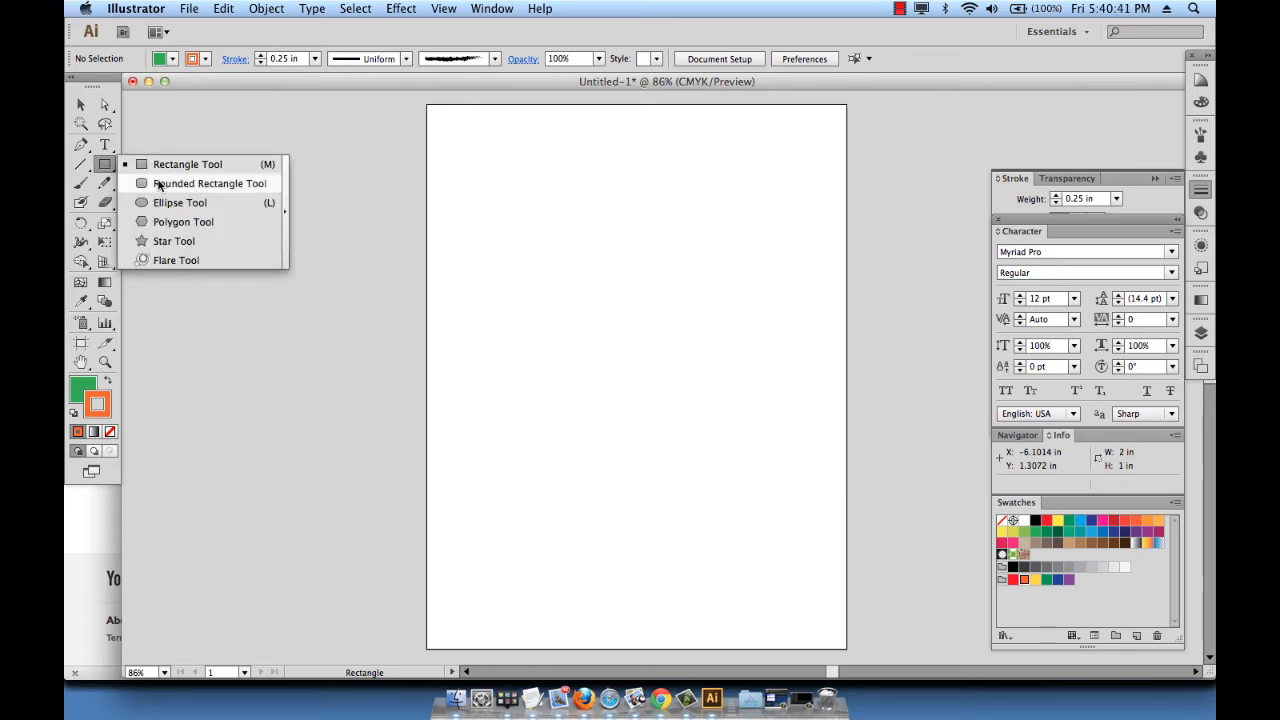
pyautogui.click(158, 184)
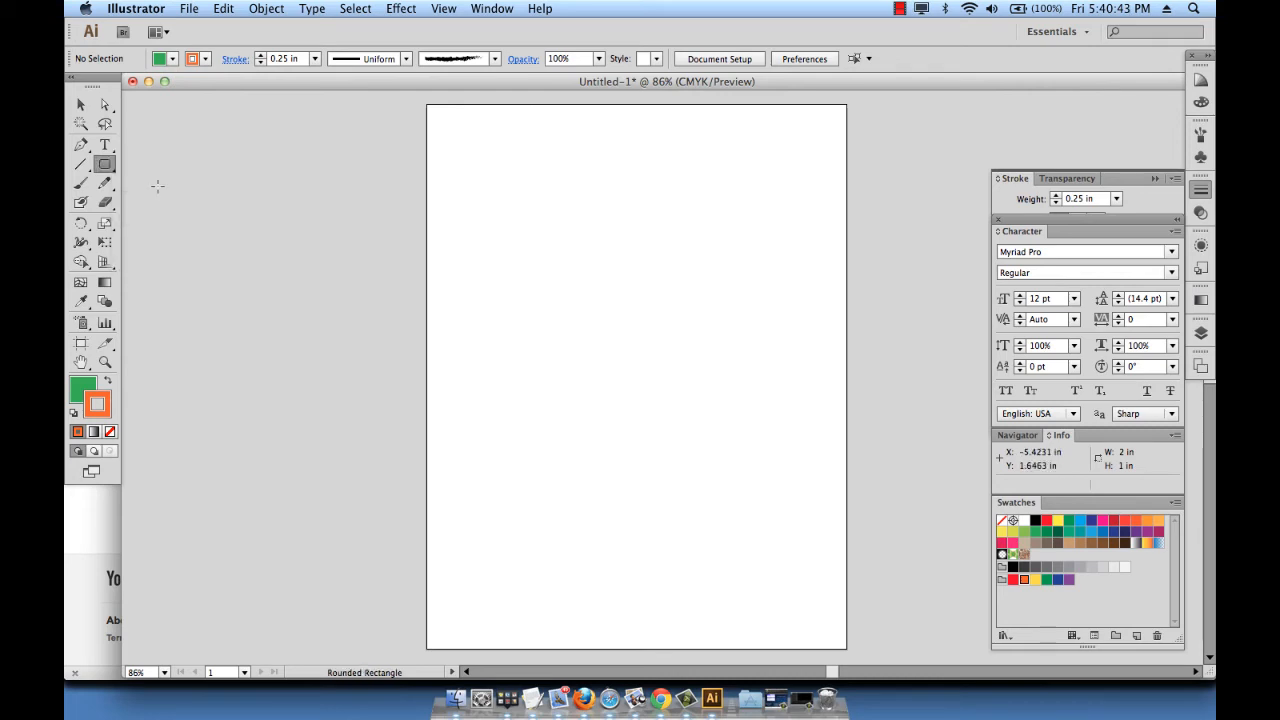
pyautogui.click(554, 233)
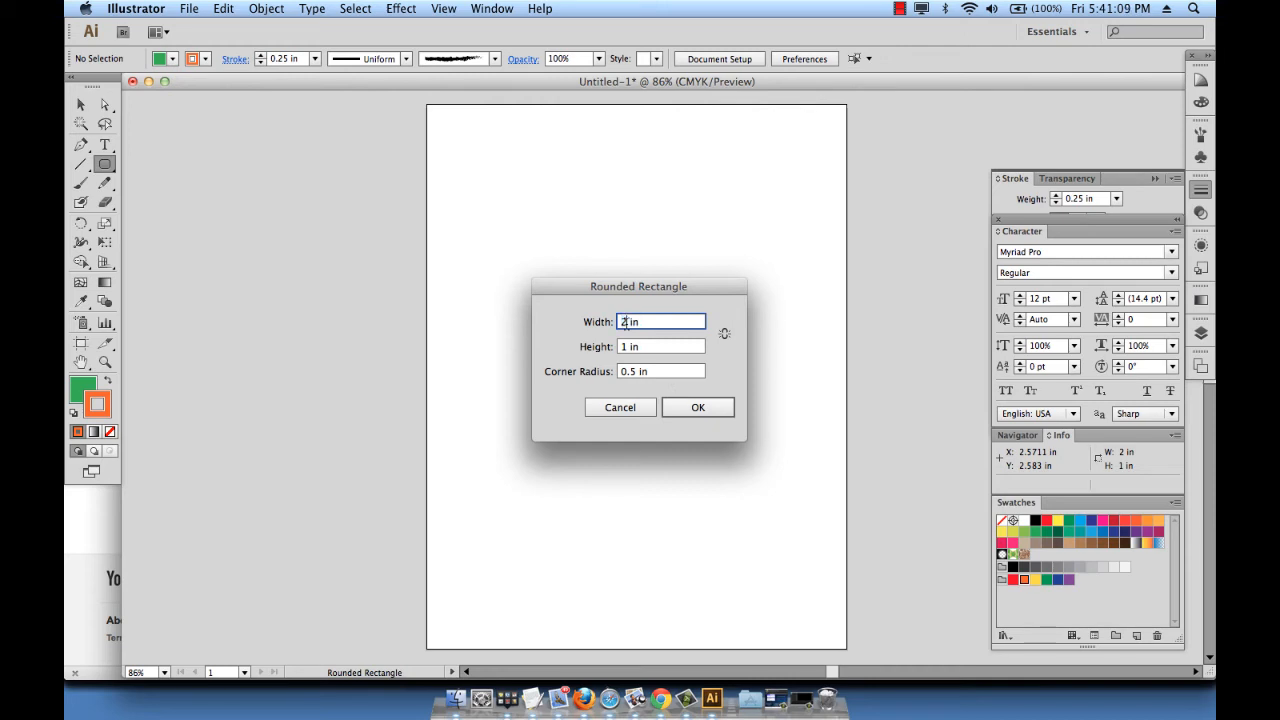
pyautogui.write('4 in')
pyautogui.press('Tab')
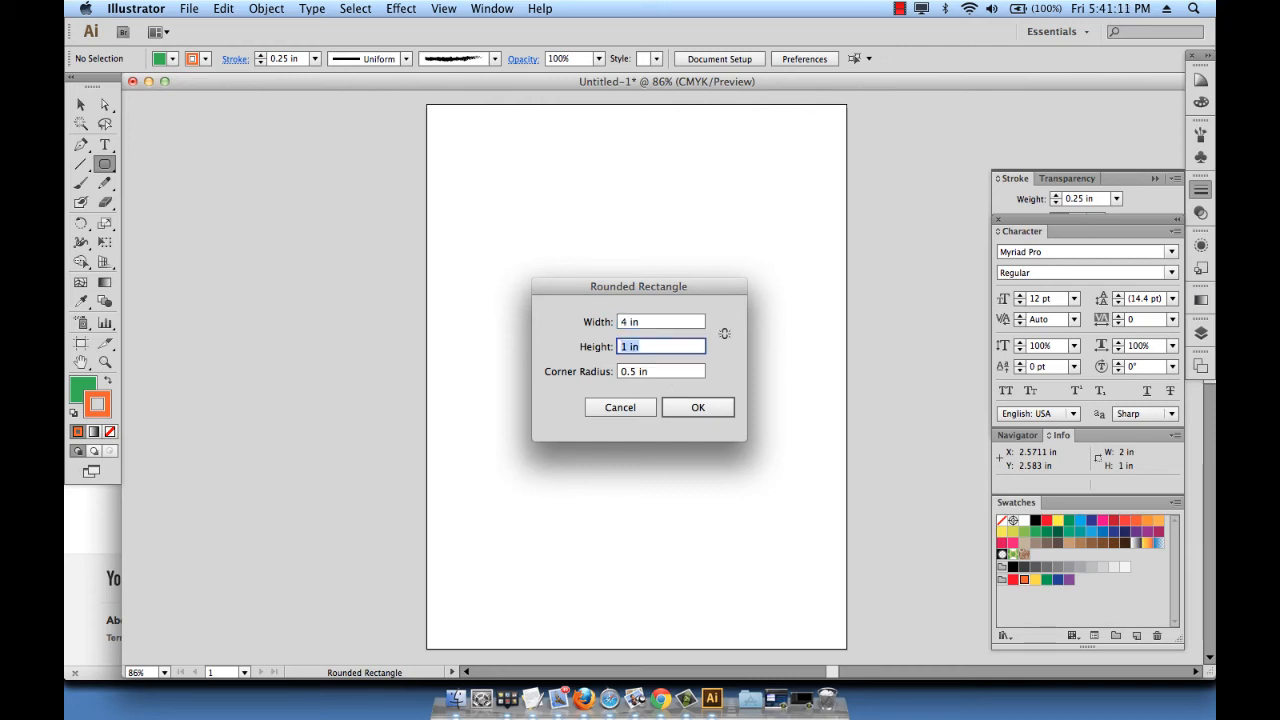
pyautogui.write('2')
pyautogui.press('Tab')
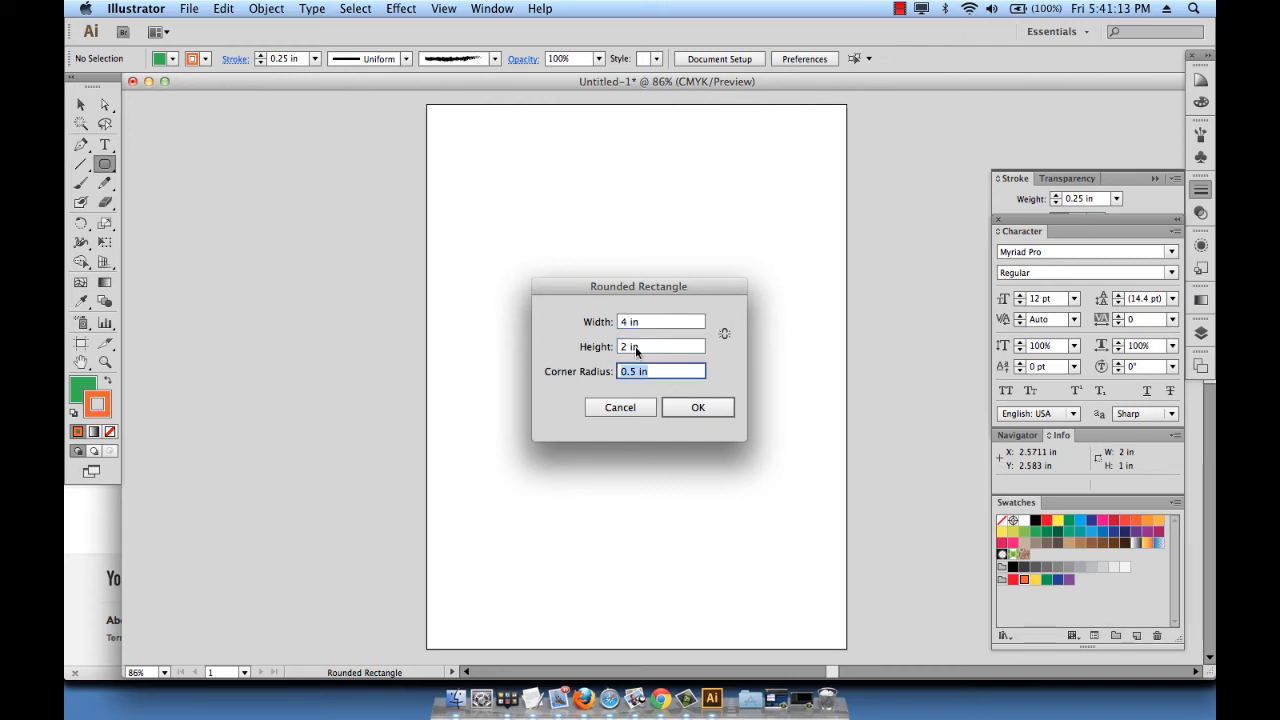
pyautogui.write('1')
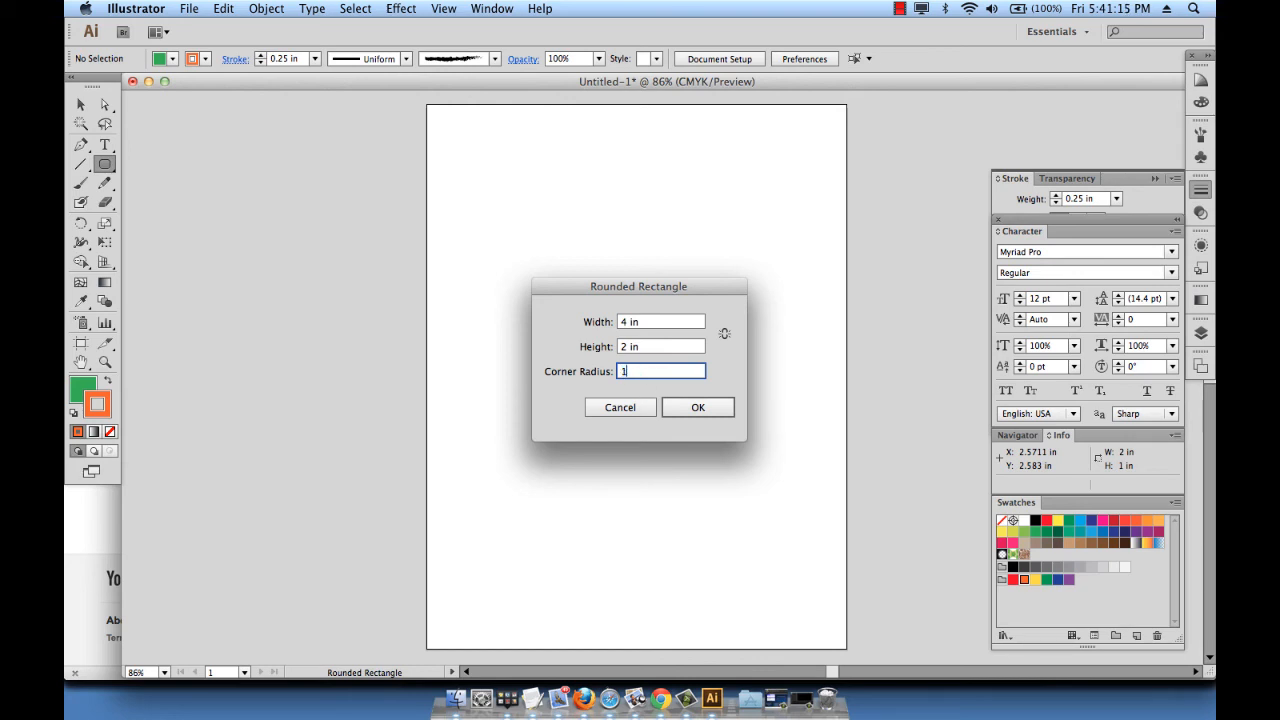
pyautogui.press('Tab')
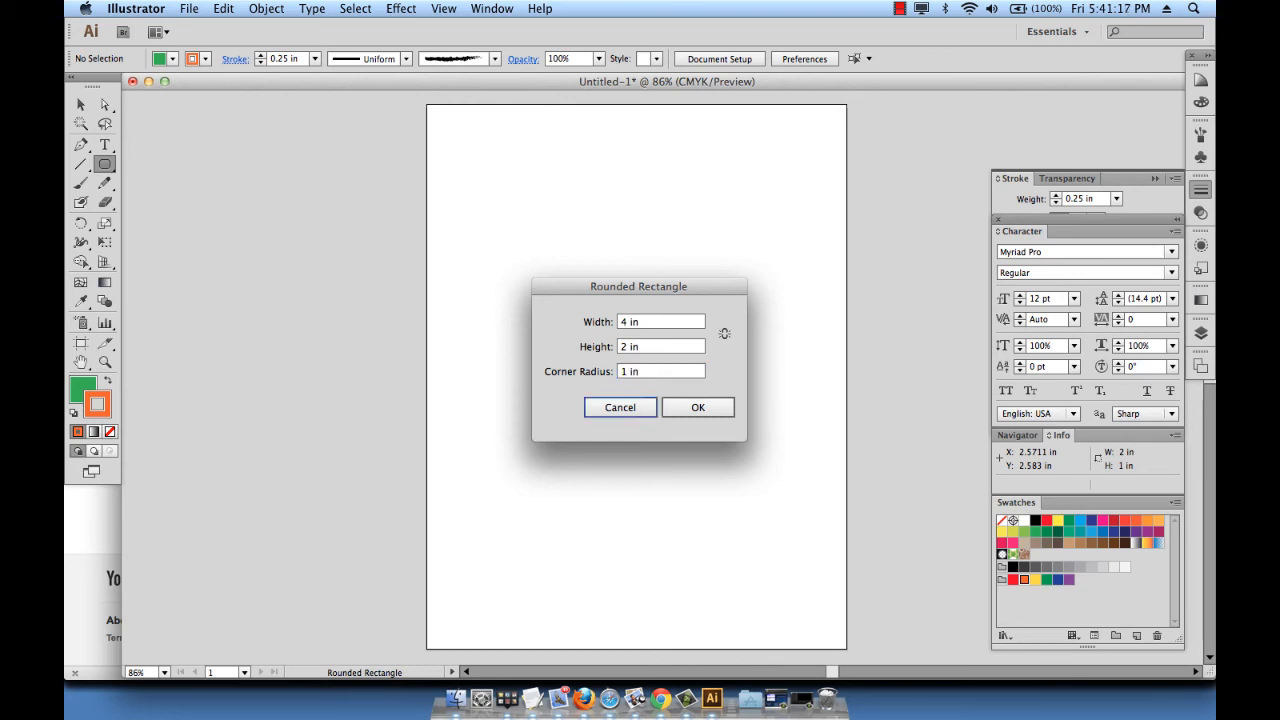
pyautogui.click(698, 409)
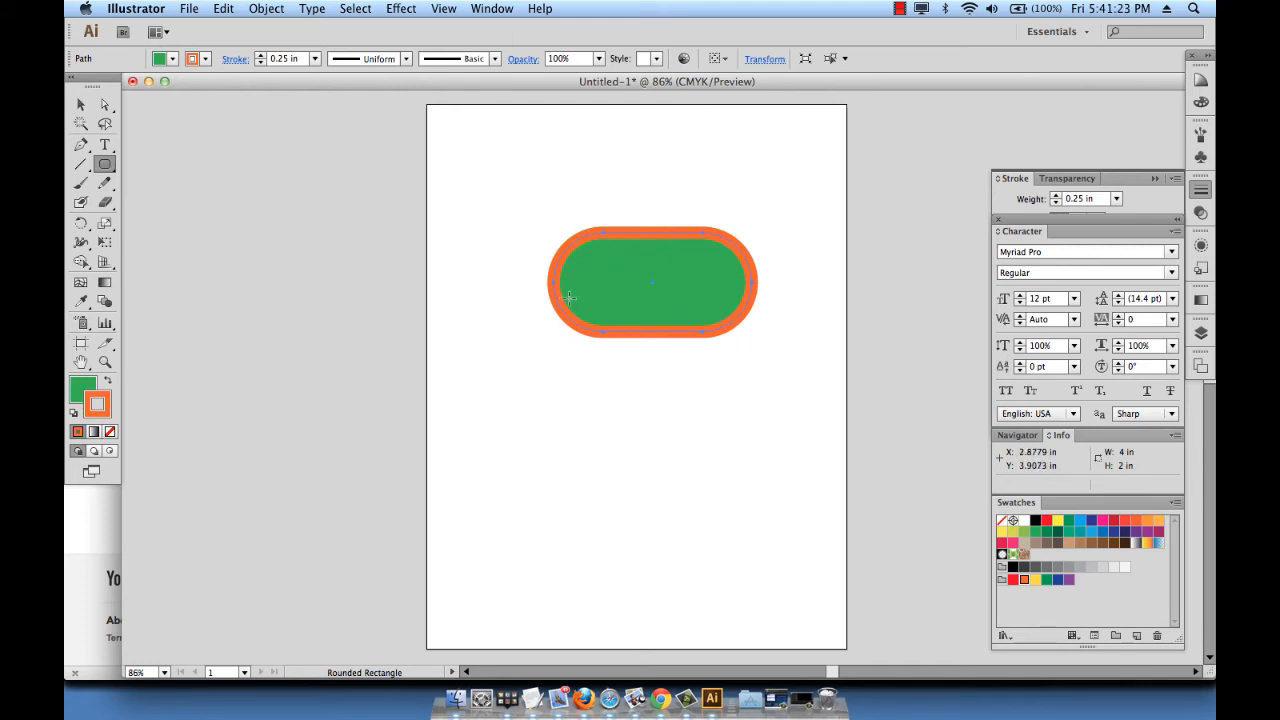
pyautogui.press('Delete')
# - Create another 4 by 2 in rounded rectangle with the corner radius set to 0.5 in, and delete it
pyautogui.click(489, 263)
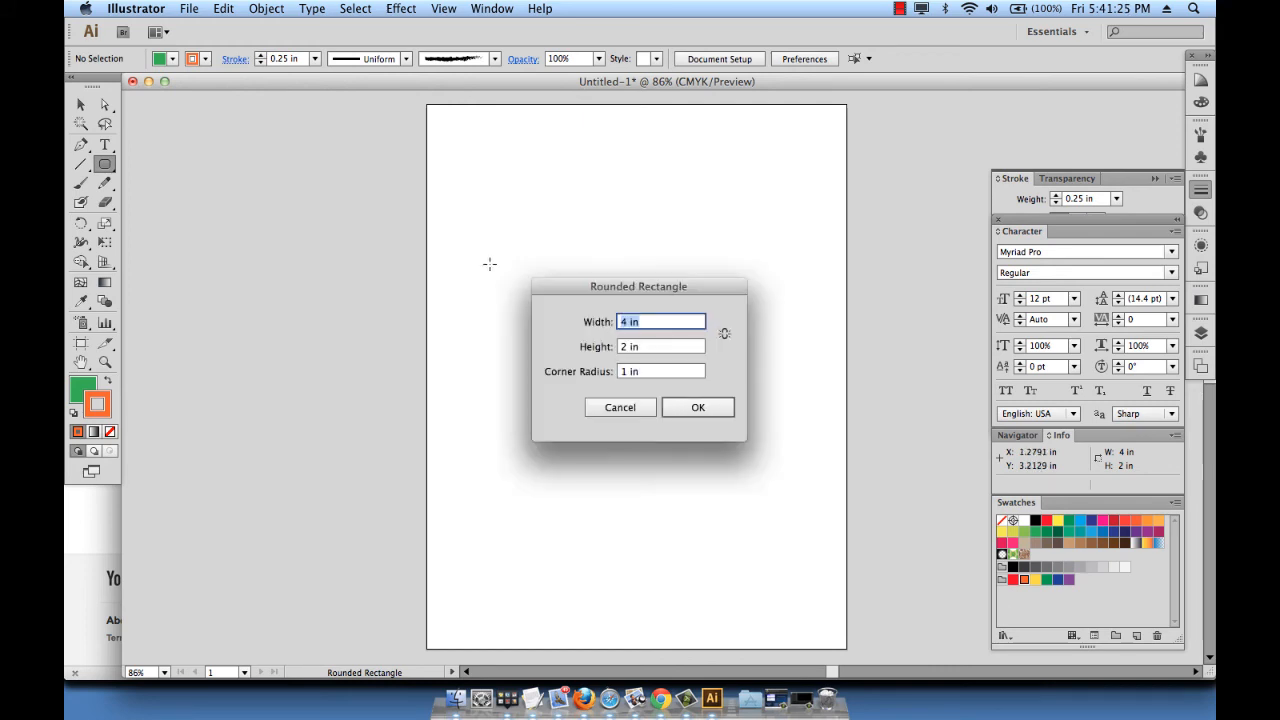
pyautogui.click(623, 374)
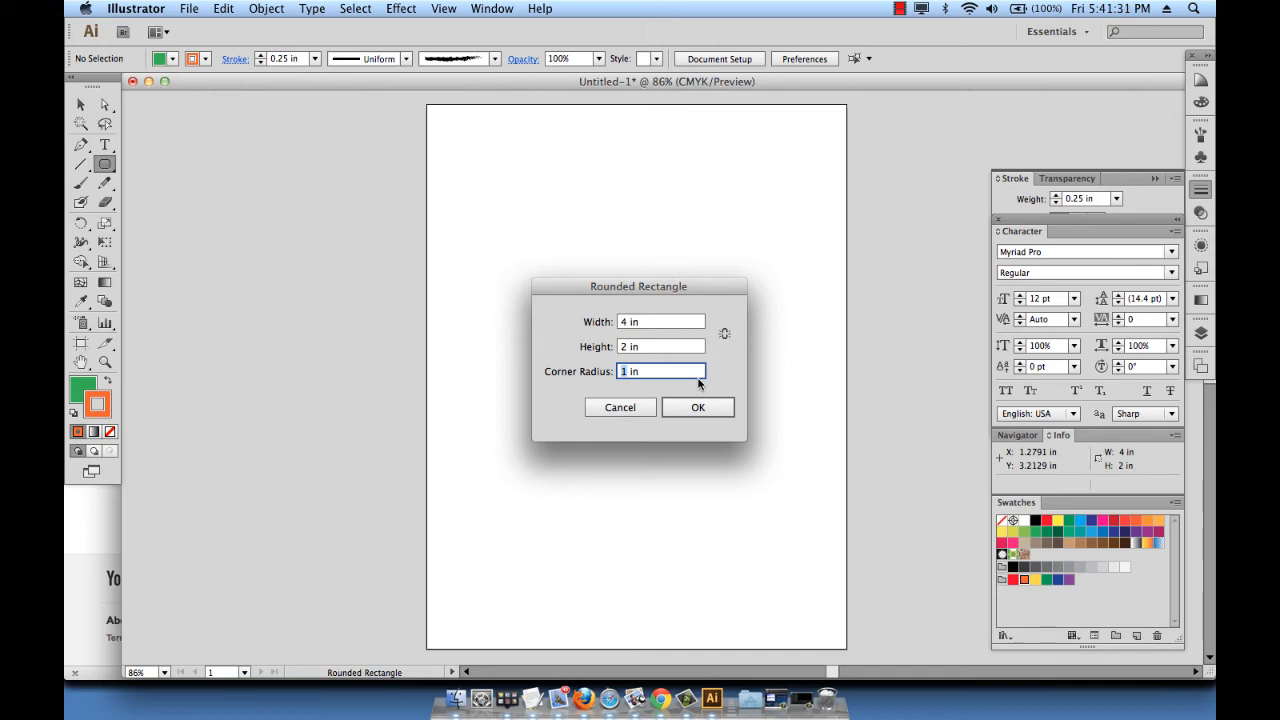
pyautogui.write('0.5')
pyautogui.press('Return')
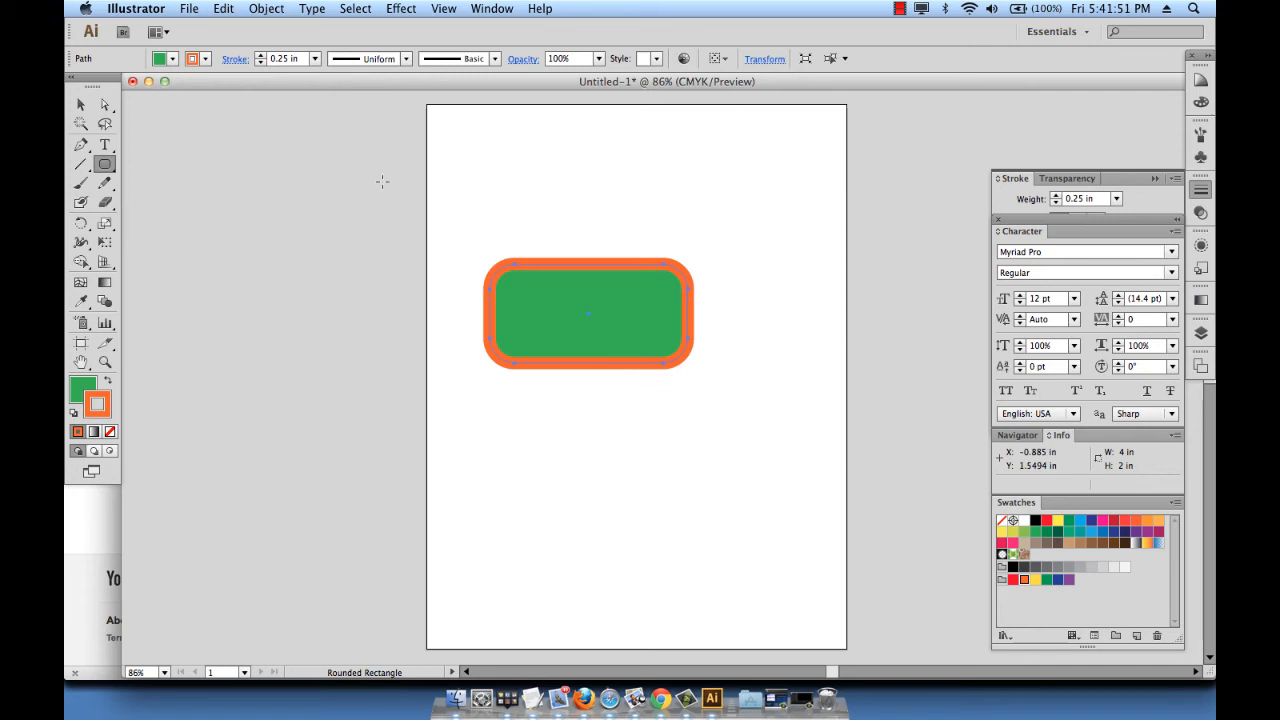
pyautogui.press('Delete')
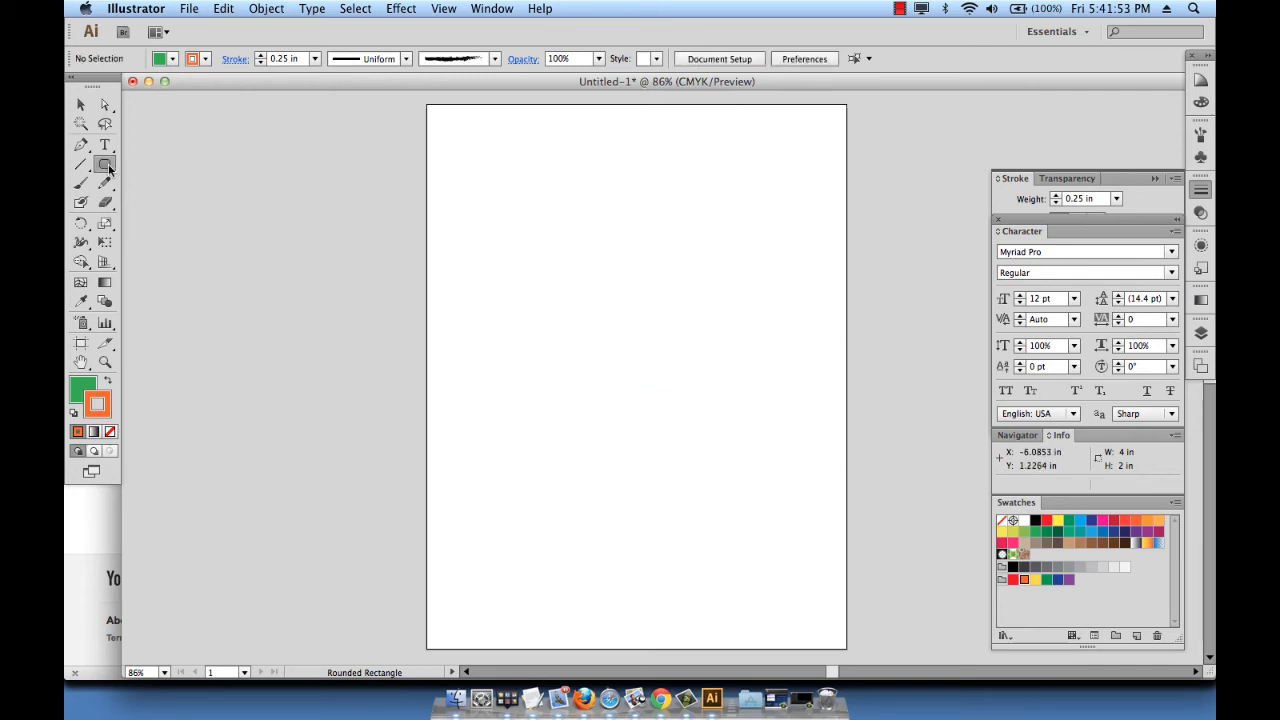
# - Draw a freehand ellipse about 3.94 in wide and 1.94 in high with the Ellipse tool, and delete it
pyautogui.moveTo(108, 163); pyautogui.dragTo(186, 205)
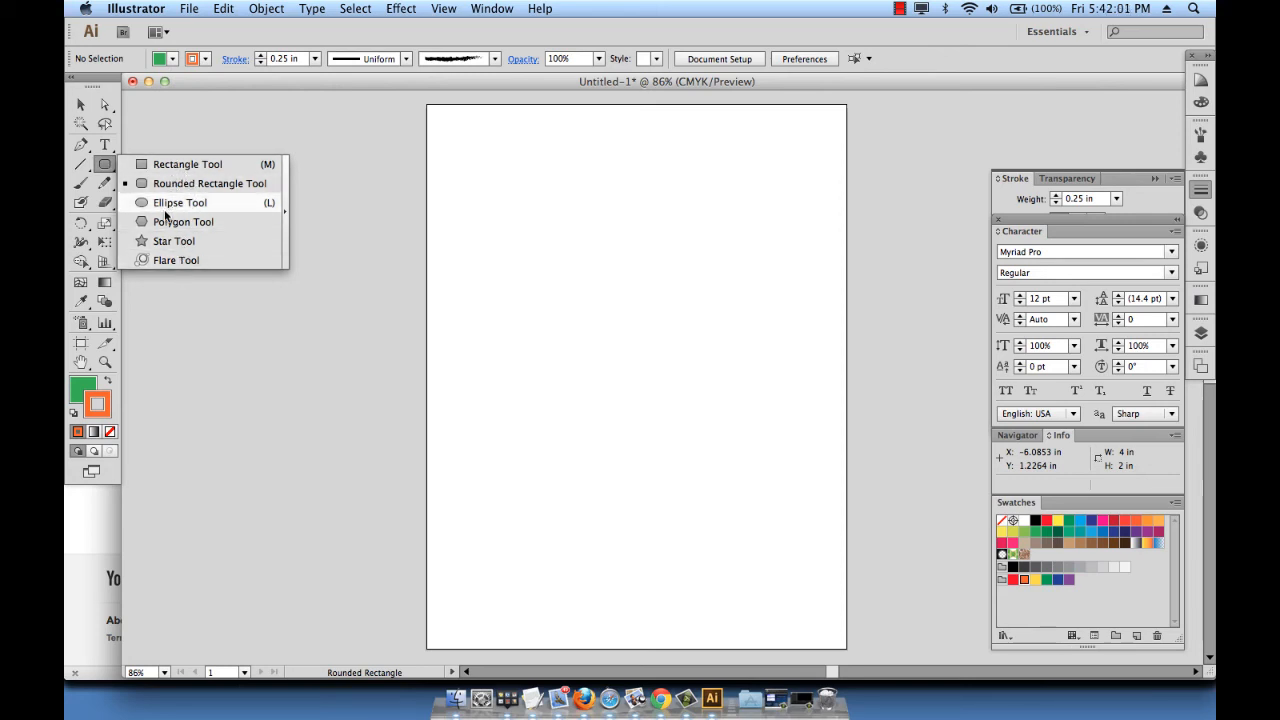
pyautogui.click(168, 204)
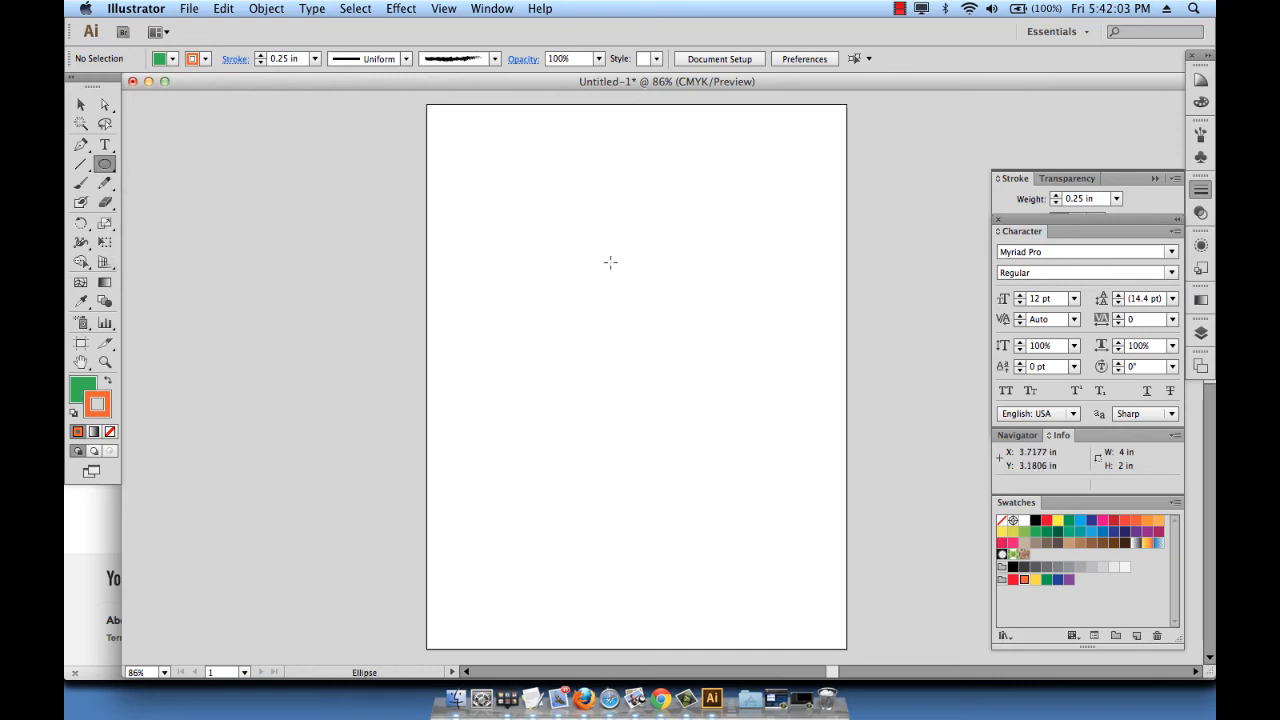
pyautogui.moveTo(497, 223); pyautogui.dragTo(693, 320)
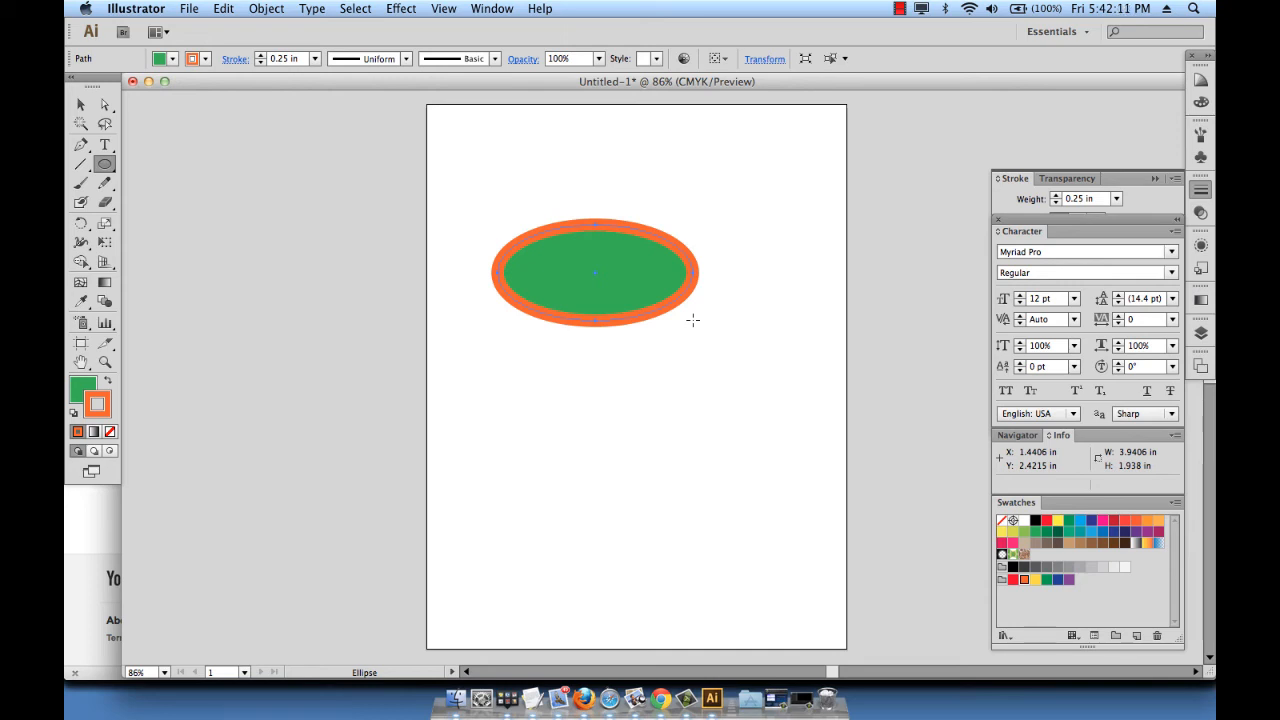
pyautogui.press('Delete')
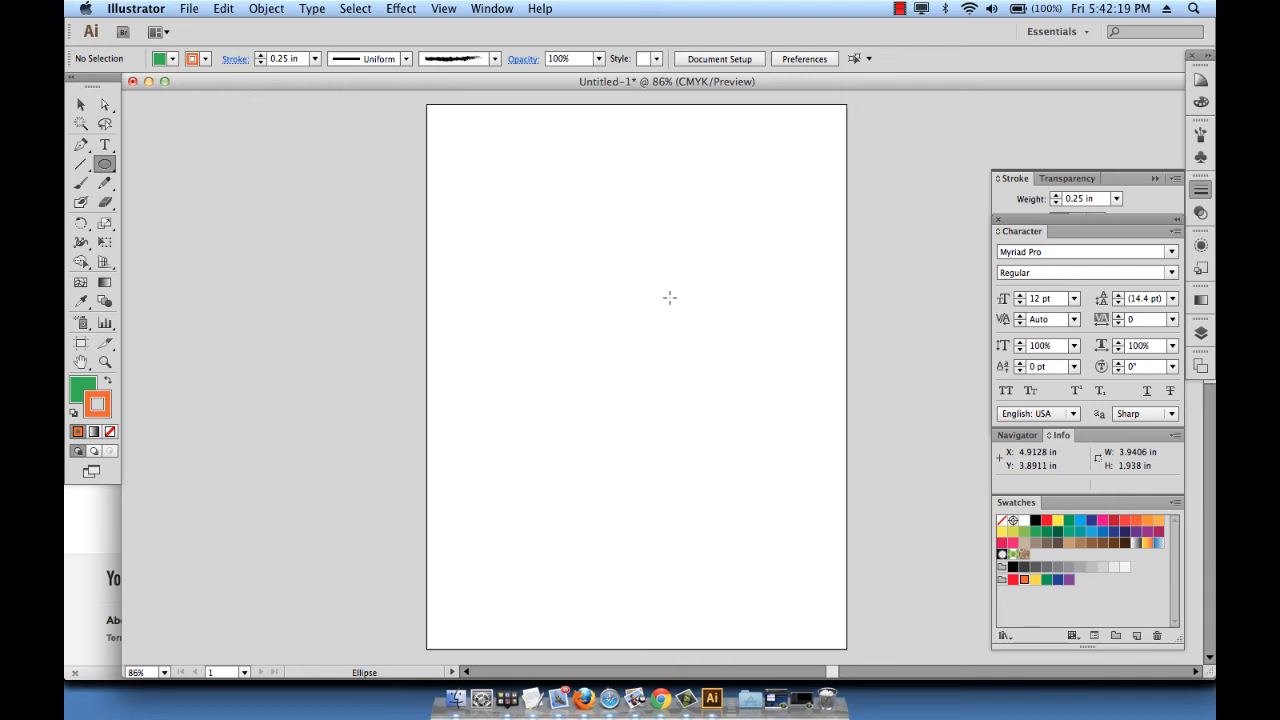
pyautogui.press('XF86MonBrightnessUp')
pyautogui.press('XF86MonBrightnessUp')
pyautogui.press('XF86MonBrightnessUp')
pyautogui.press('XF86MonBrightnessUp')
pyautogui.press('XF86MonBrightnessUp')
# - Draw an ellipse constrained to a perfect circle about 4.05 in in diameter, and delete it
pyautogui.moveTo(532, 243); pyautogui.dragTo(732, 366)
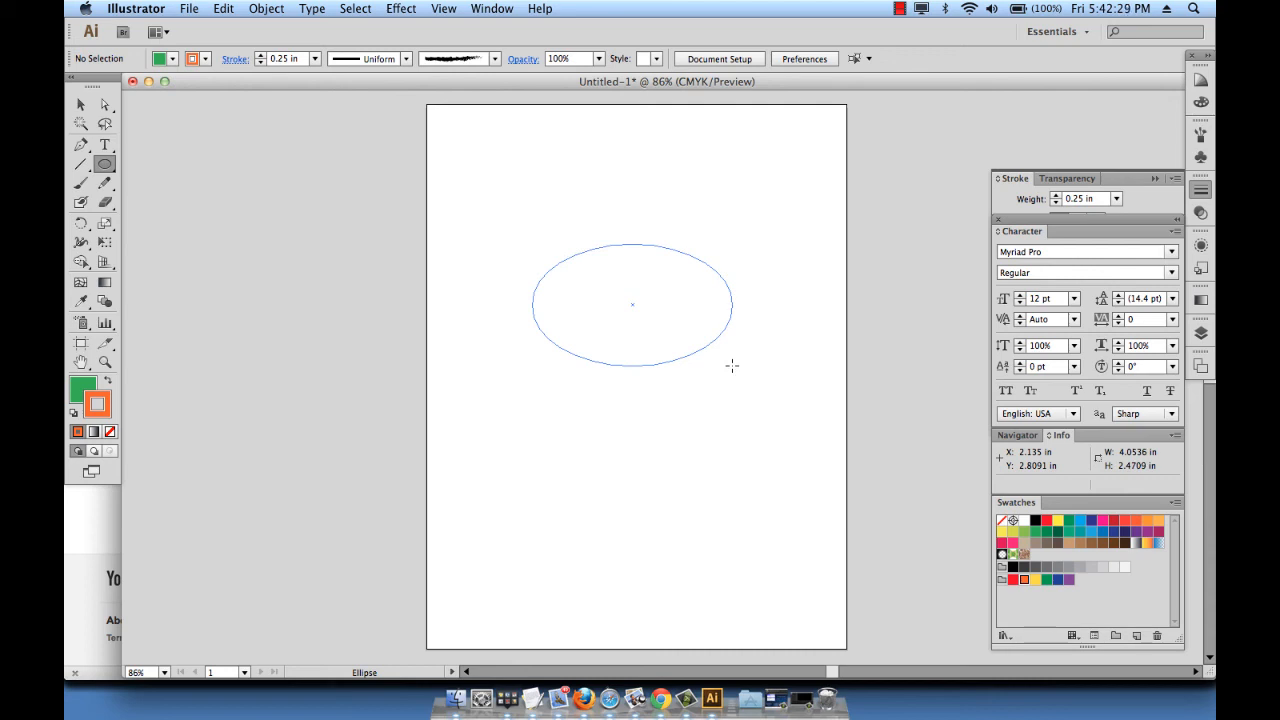
pyautogui.press('shift')
pyautogui.press('shift')
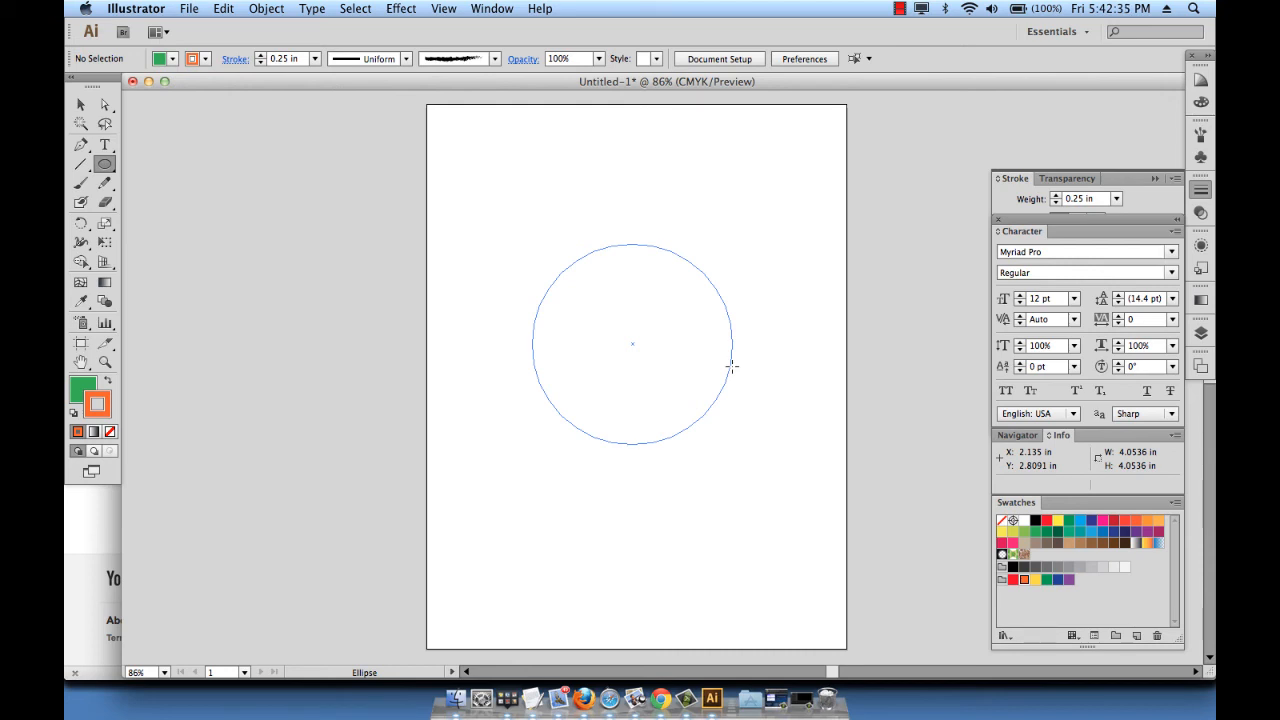
pyautogui.moveTo(732, 366); pyautogui.dragTo(732, 366)
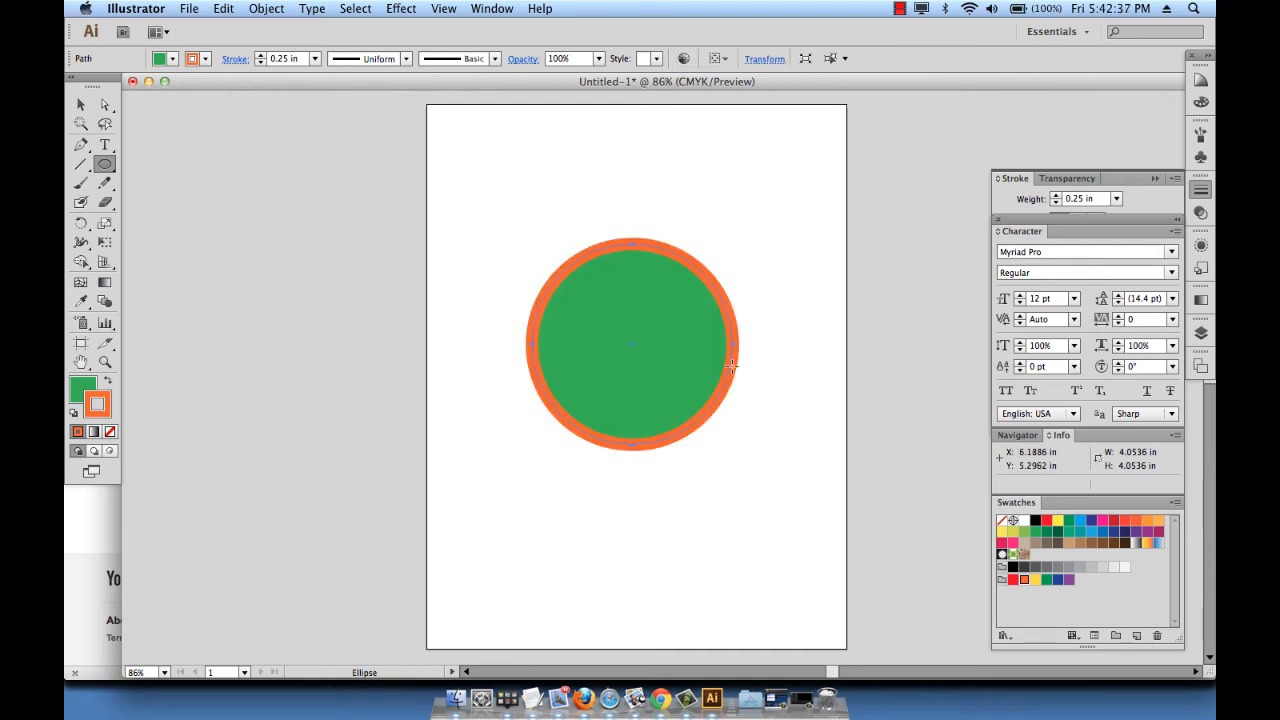
pyautogui.press('Delete')
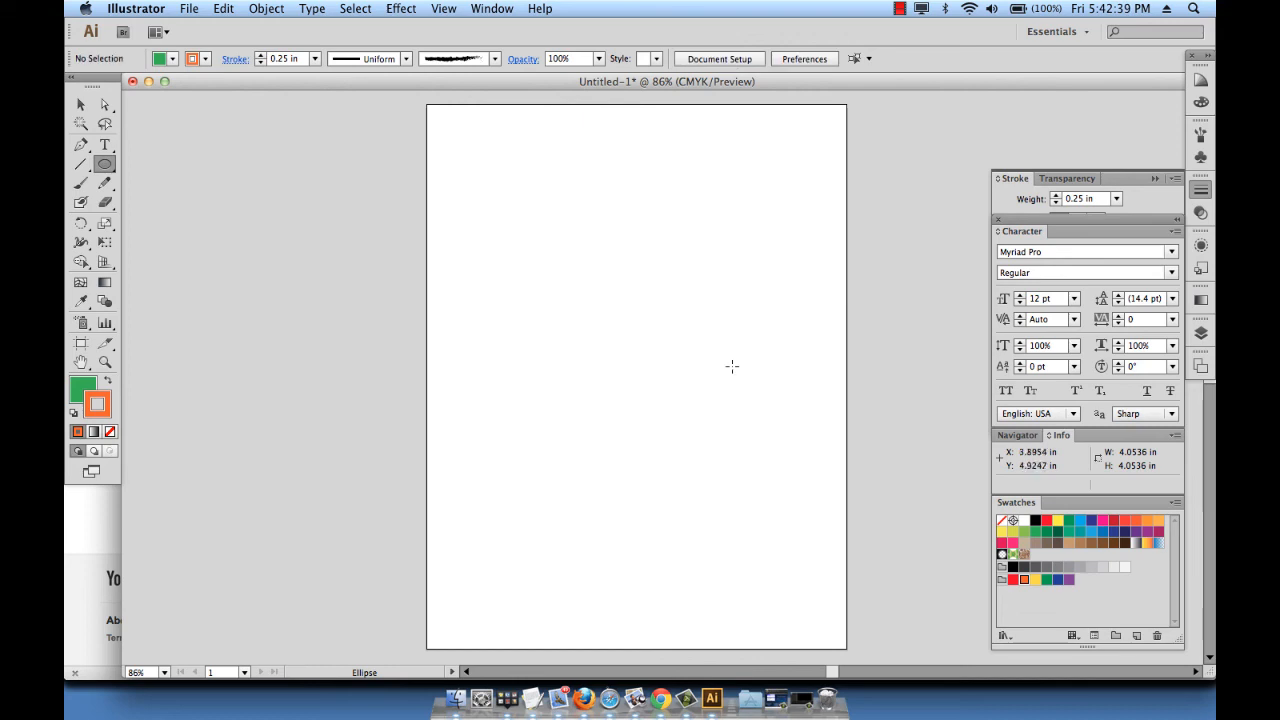
# - Draw a perfect square with sides of about 4.65 in on the artboard using the Rectangle tool
pyautogui.moveTo(104, 167); pyautogui.dragTo(140, 163)
pyautogui.moveTo(494, 233); pyautogui.dragTo(725, 346)
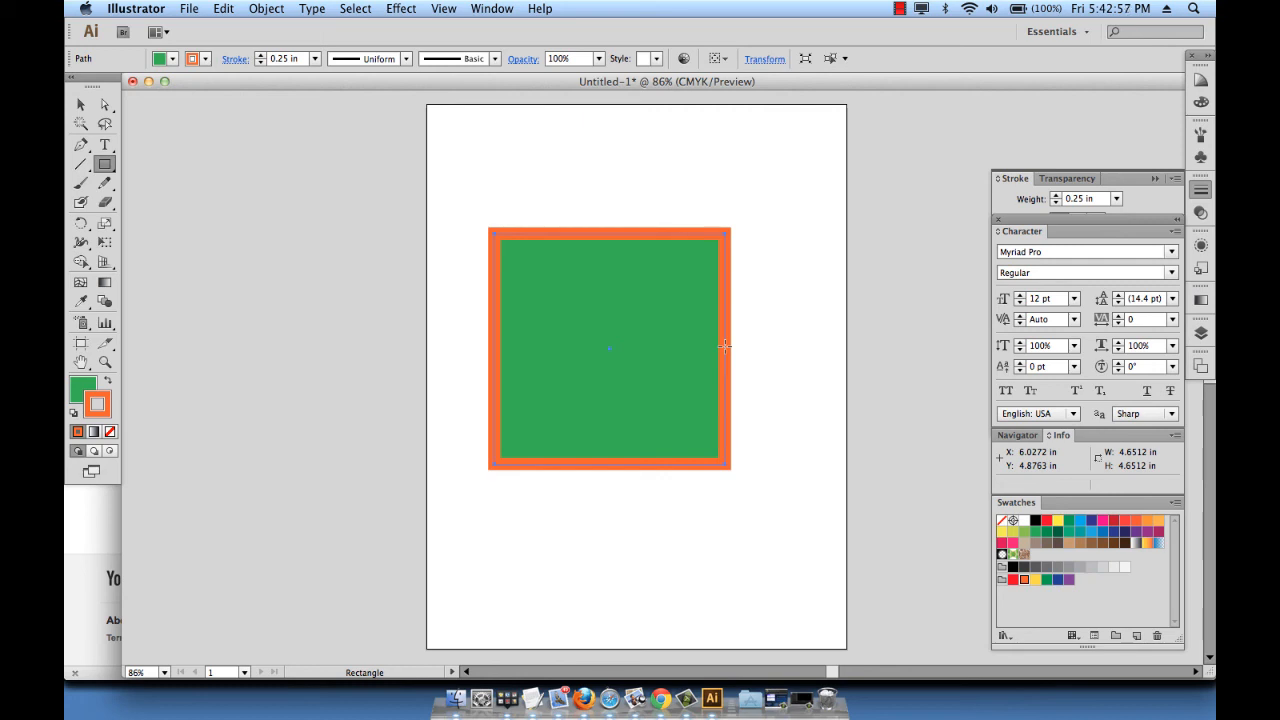
# - Delete the square and draw an upright five-pointed star about 3.3 in wide and 3.14 in high with the Star tool
pyautogui.press('Delete')
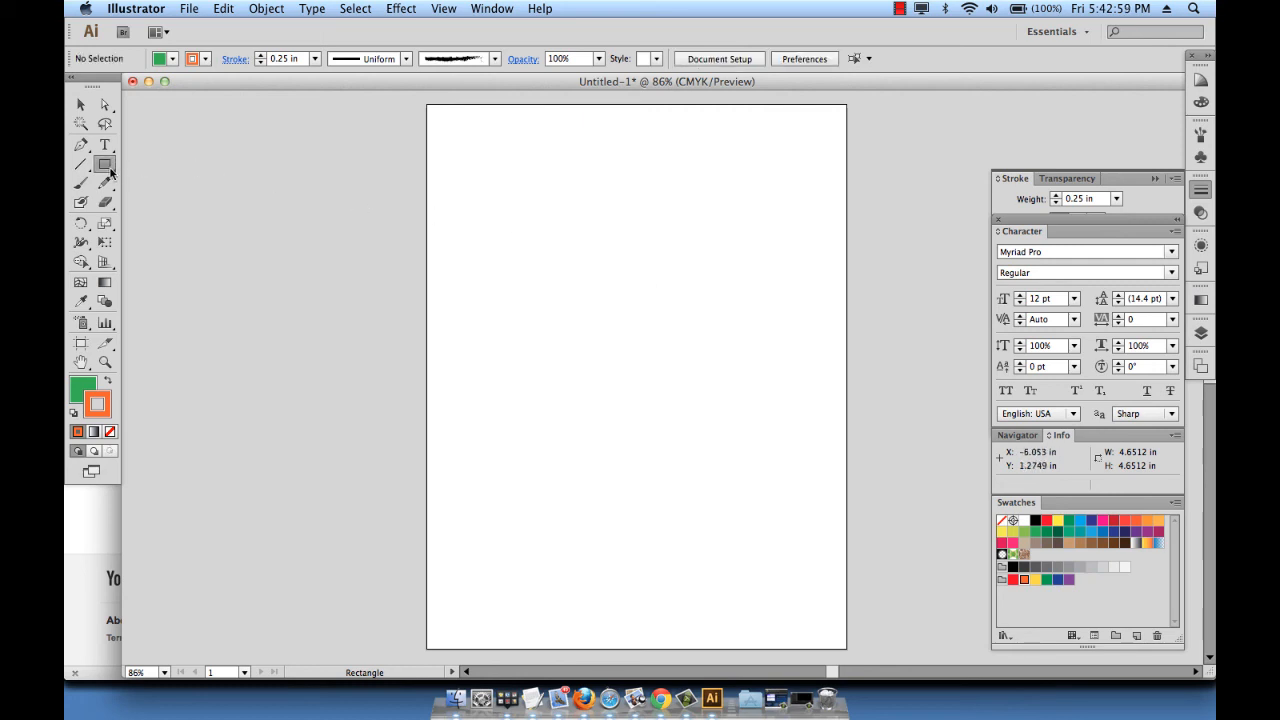
pyautogui.moveTo(108, 168); pyautogui.dragTo(210, 222)
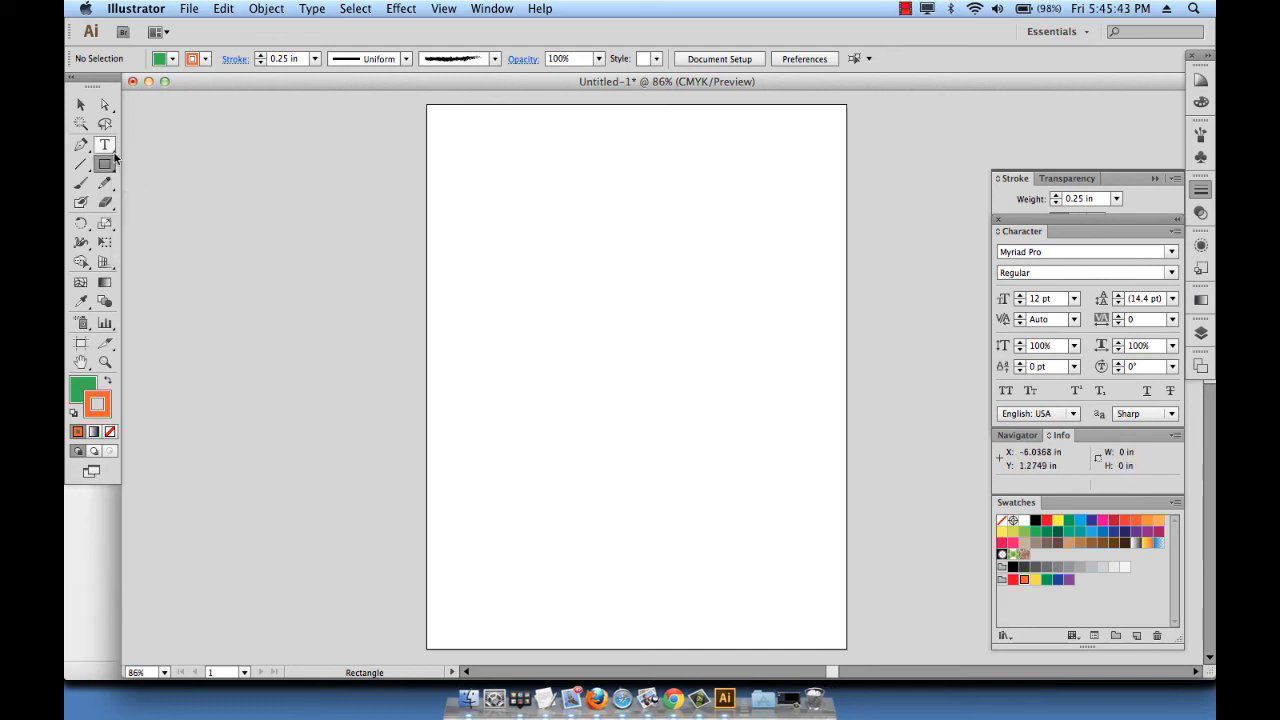
pyautogui.moveTo(106, 164); pyautogui.dragTo(172, 242)
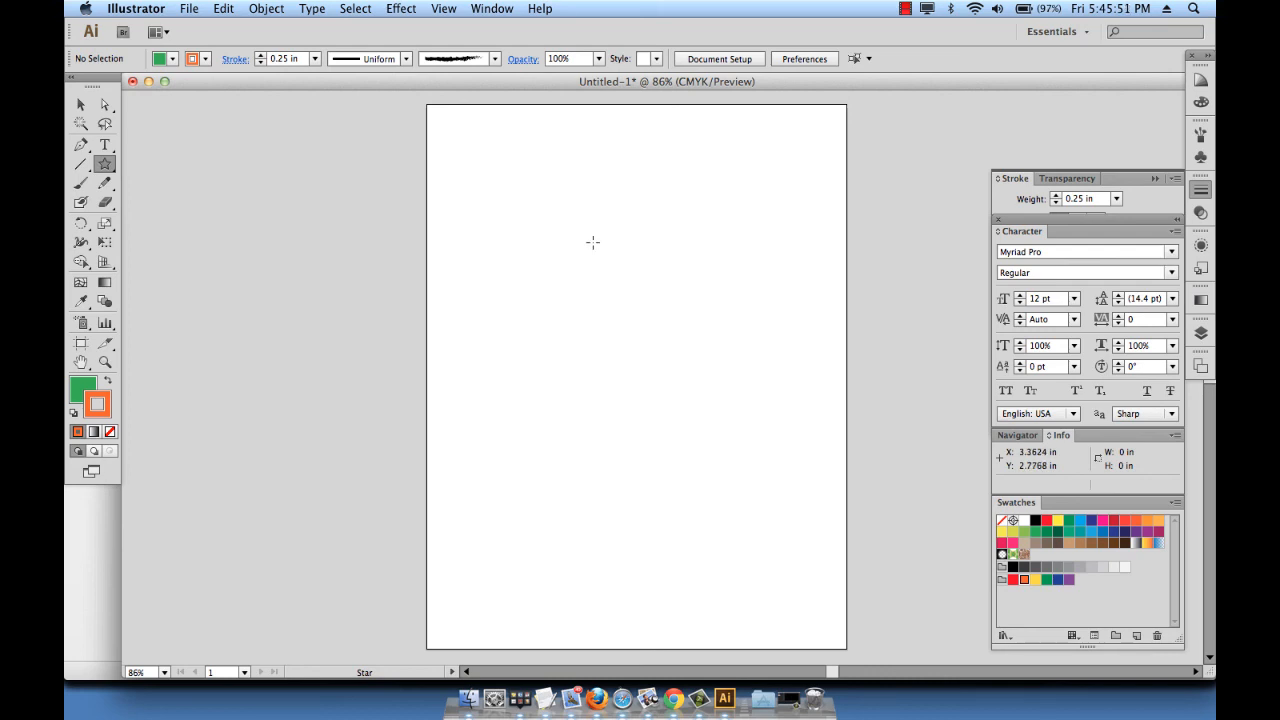
pyautogui.moveTo(593, 242)
pyautogui.mouseDown()
pyautogui.moveTo(650, 300)
pyautogui.moveTo(691, 234)
pyautogui.moveTo(729, 275)
pyautogui.moveTo(631, 354)
pyautogui.moveTo(680, 200)
pyautogui.moveTo(649, 366)
pyautogui.moveTo(700, 312)
pyautogui.moveTo(706, 357)
pyautogui.moveTo(594, 303)
pyautogui.moveTo(639, 297)
pyautogui.moveTo(671, 272)
pyautogui.mouseUp()
pyautogui.press('shift')
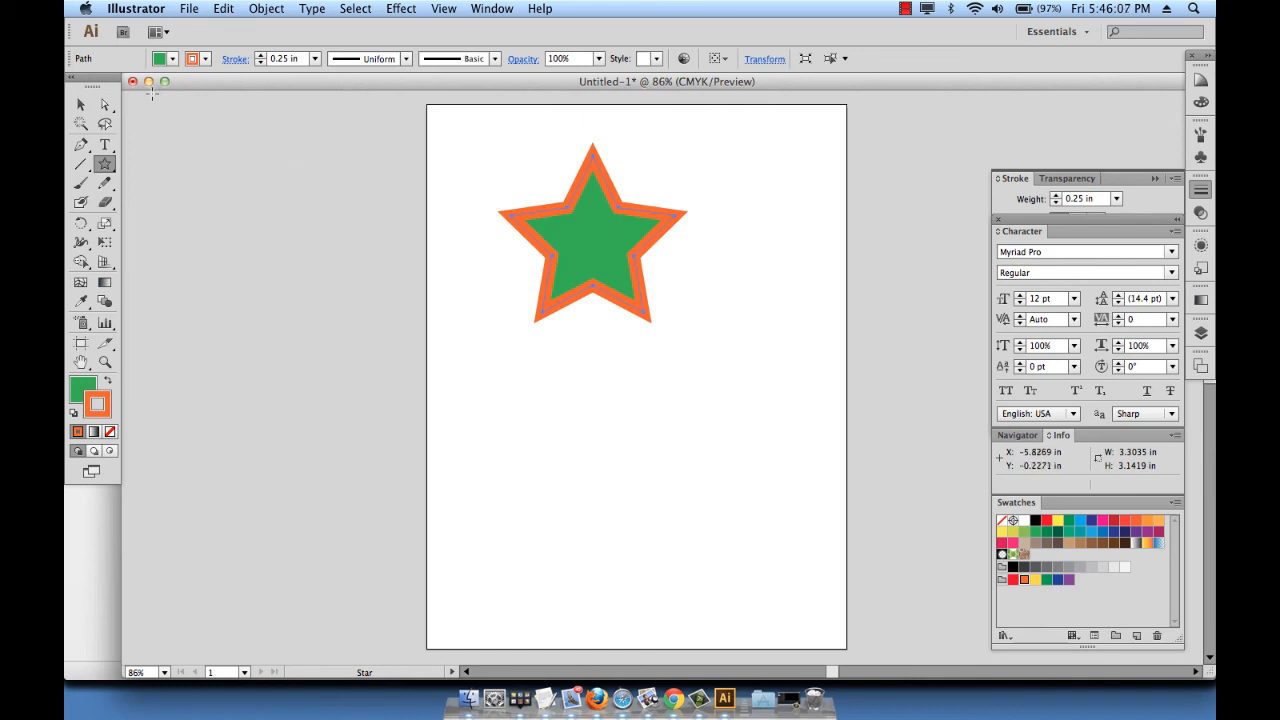
# - Move the star down toward the middle of the artboard and change its stroke colour to the purple swatch
pyautogui.click(80, 104)
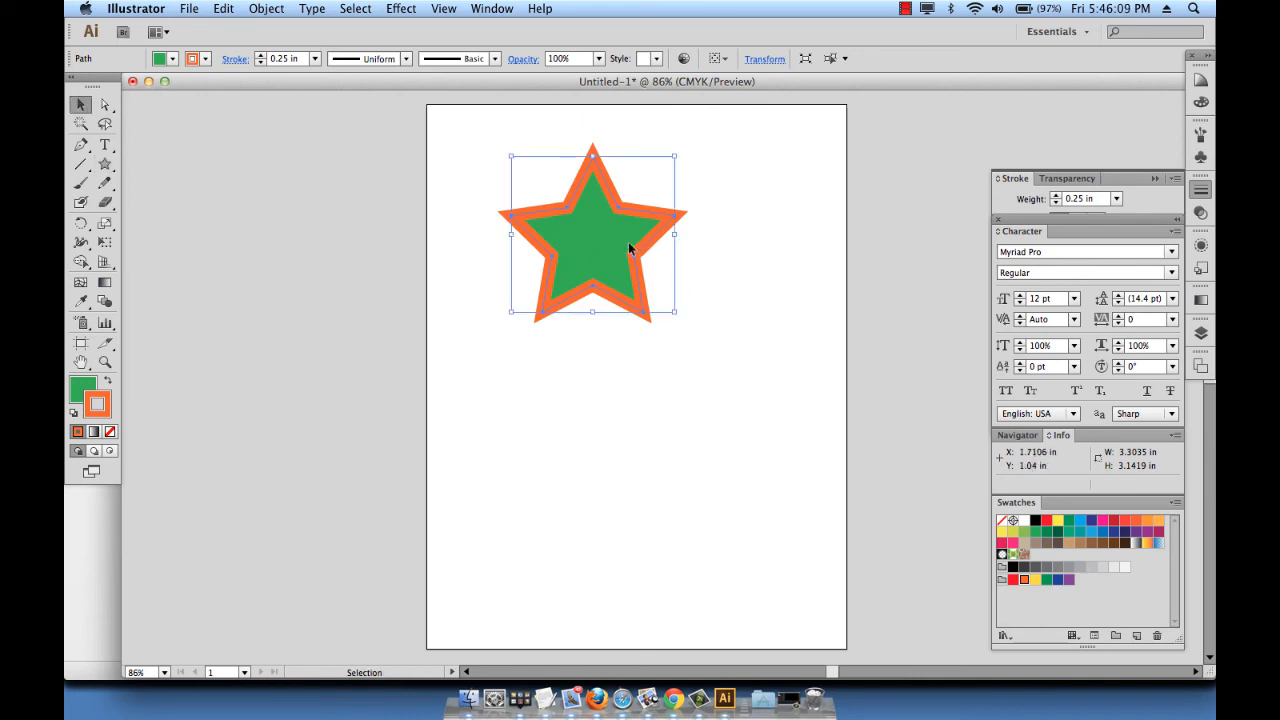
pyautogui.moveTo(629, 249); pyautogui.dragTo(667, 318)
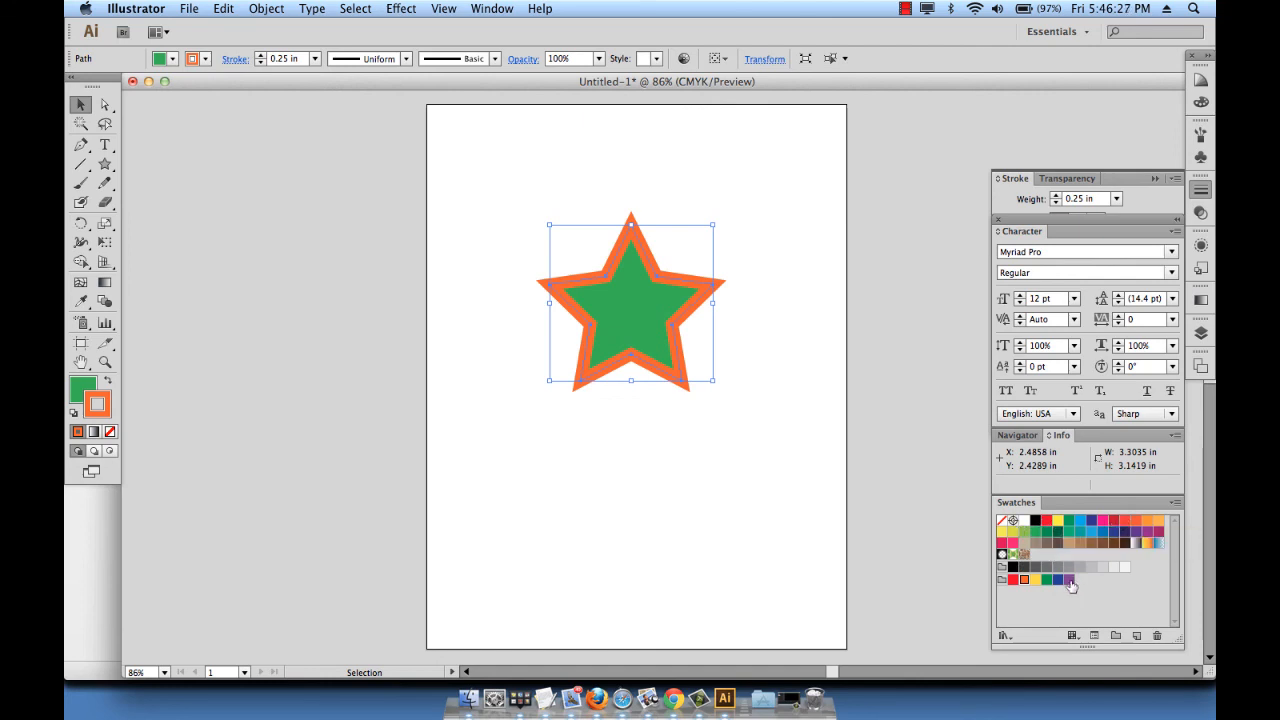
pyautogui.click(490, 9)
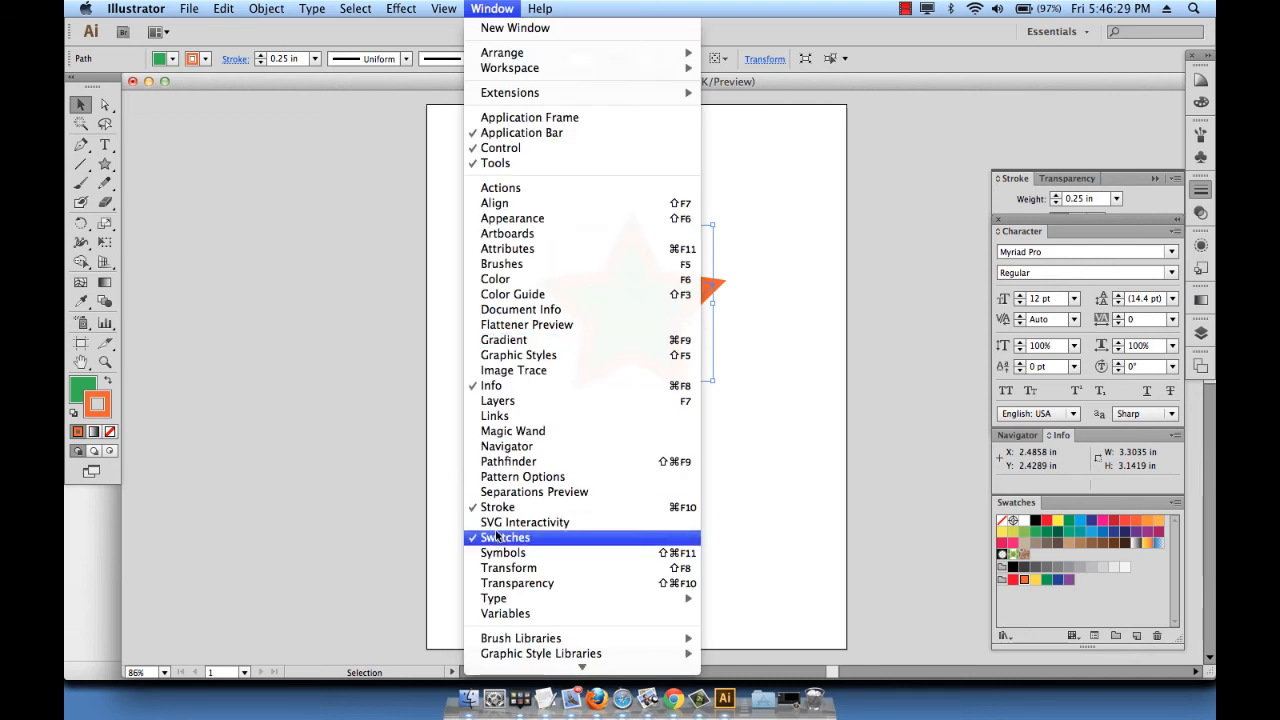
pyautogui.click(1074, 606)
pyautogui.click(1070, 582)
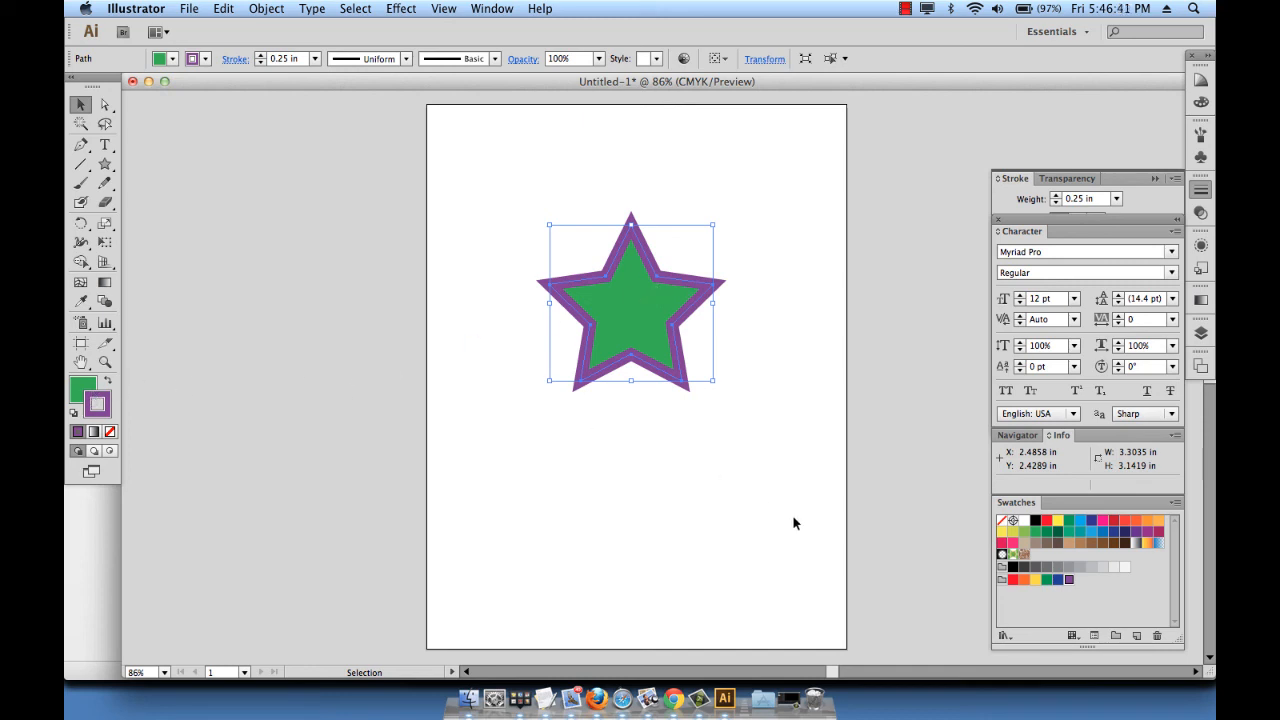
# - Try CMYK Red as the star's stroke colour, and undo that change
pyautogui.click(1046, 522)
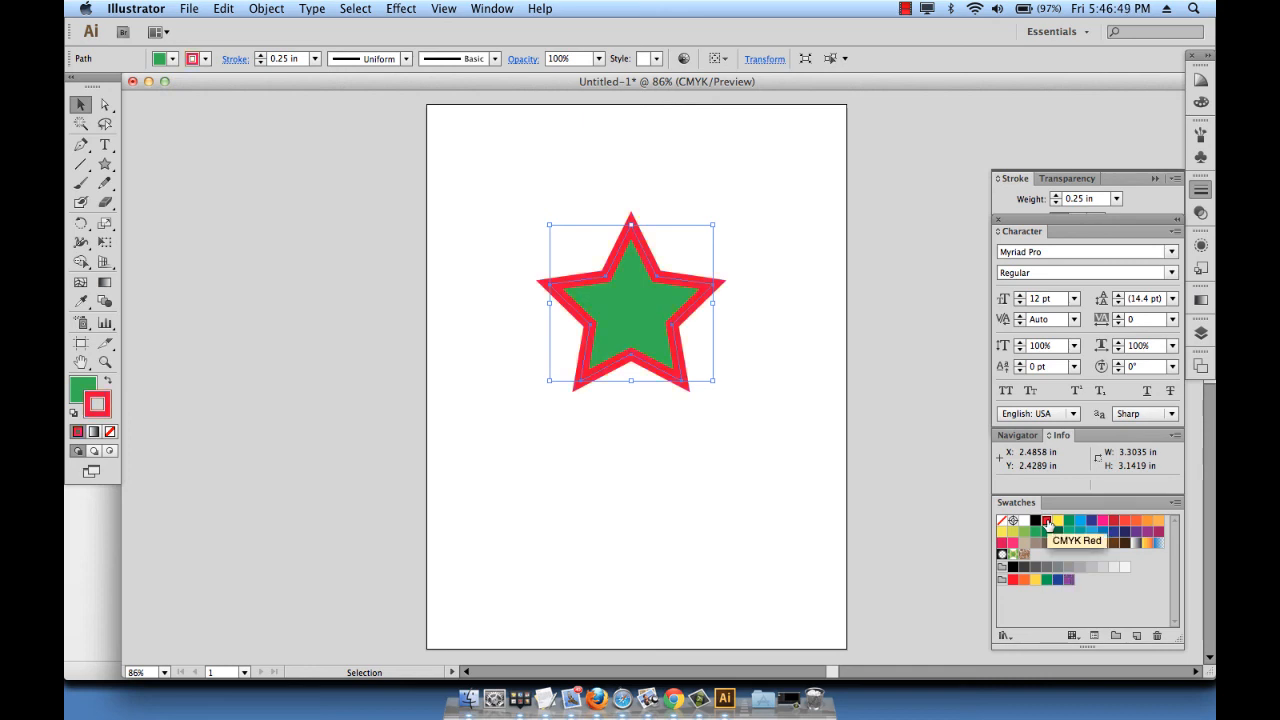
pyautogui.press('super+z')
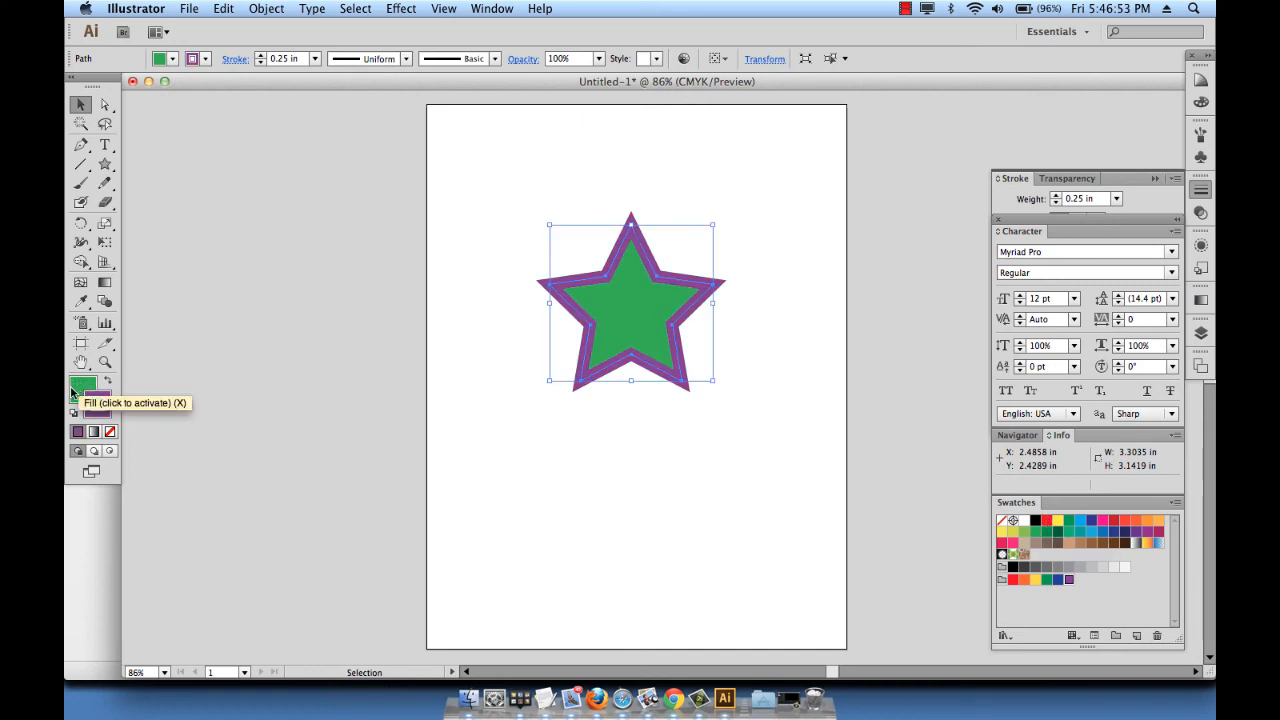
# - Make the star's fill the active colour attribute and set it to CMYK Red
pyautogui.click(100, 400)
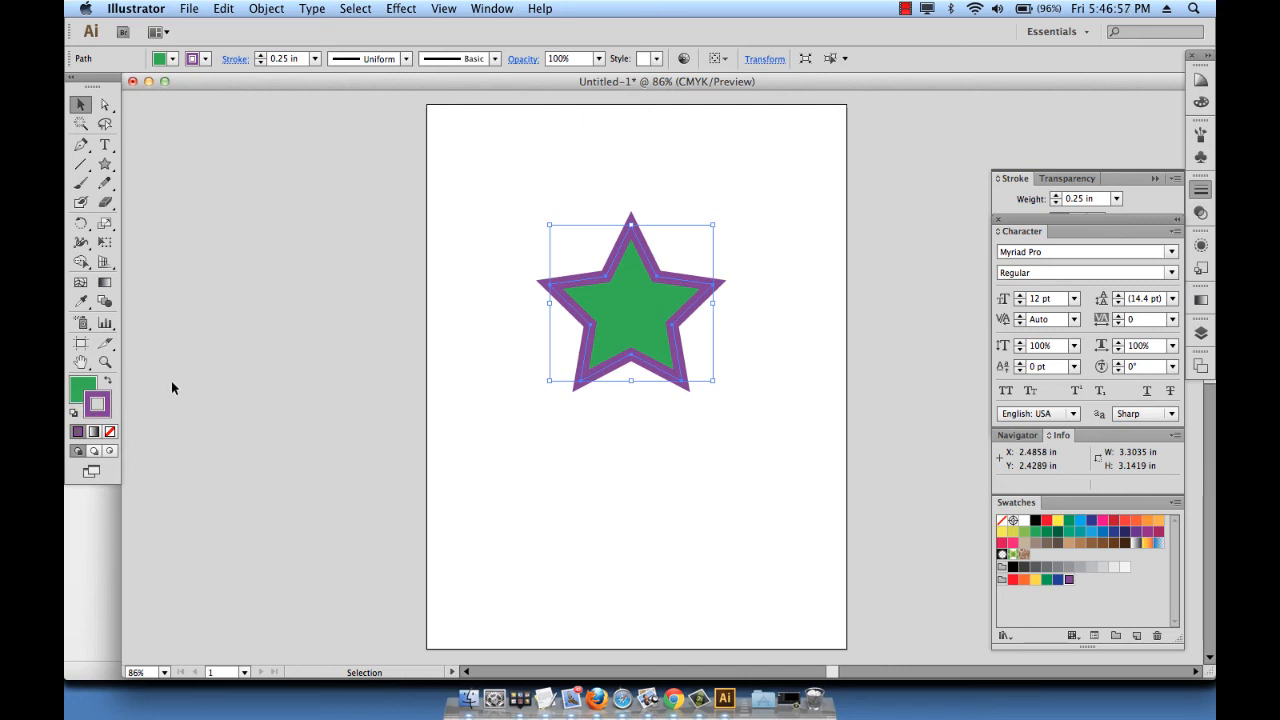
pyautogui.click(81, 388)
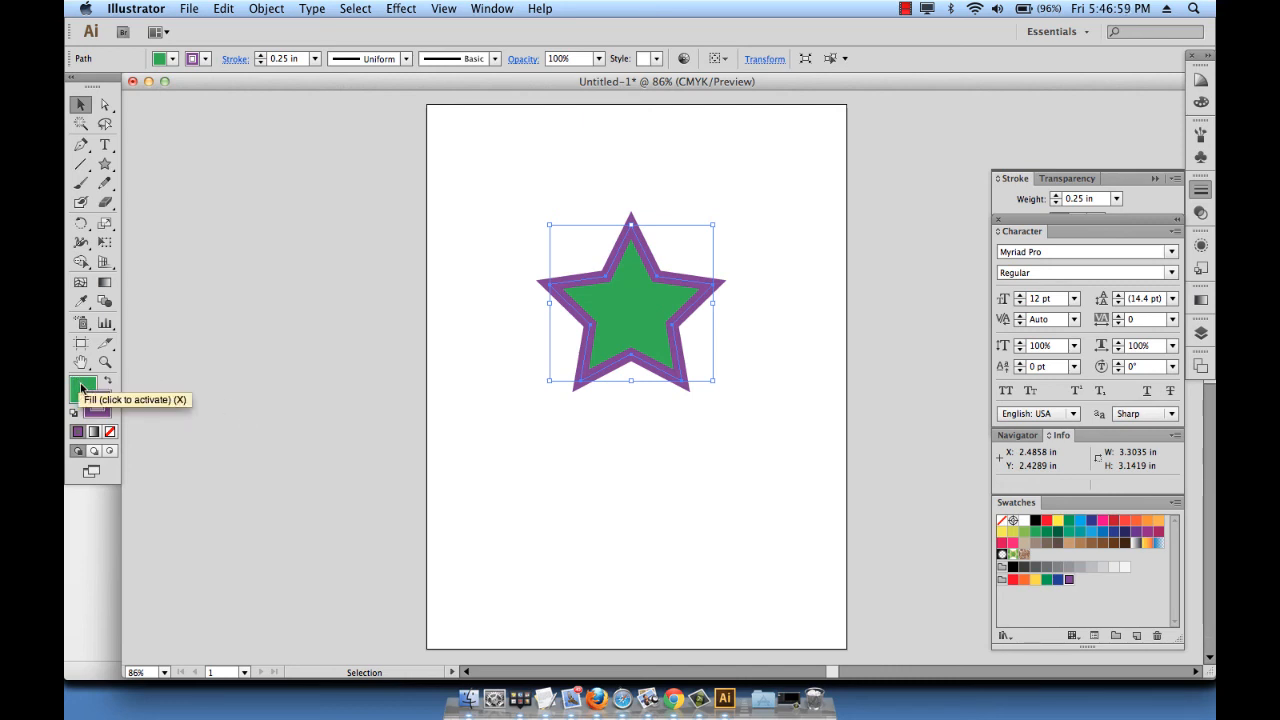
pyautogui.click(79, 391)
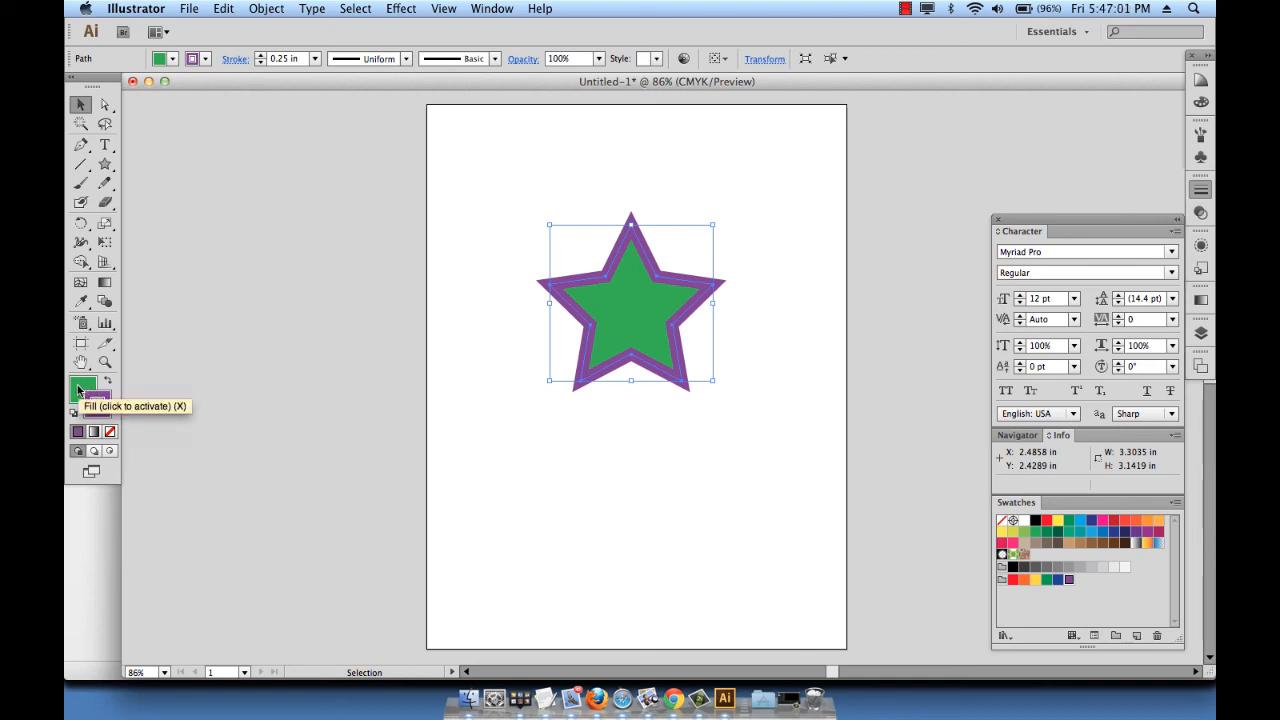
pyautogui.click(79, 391)
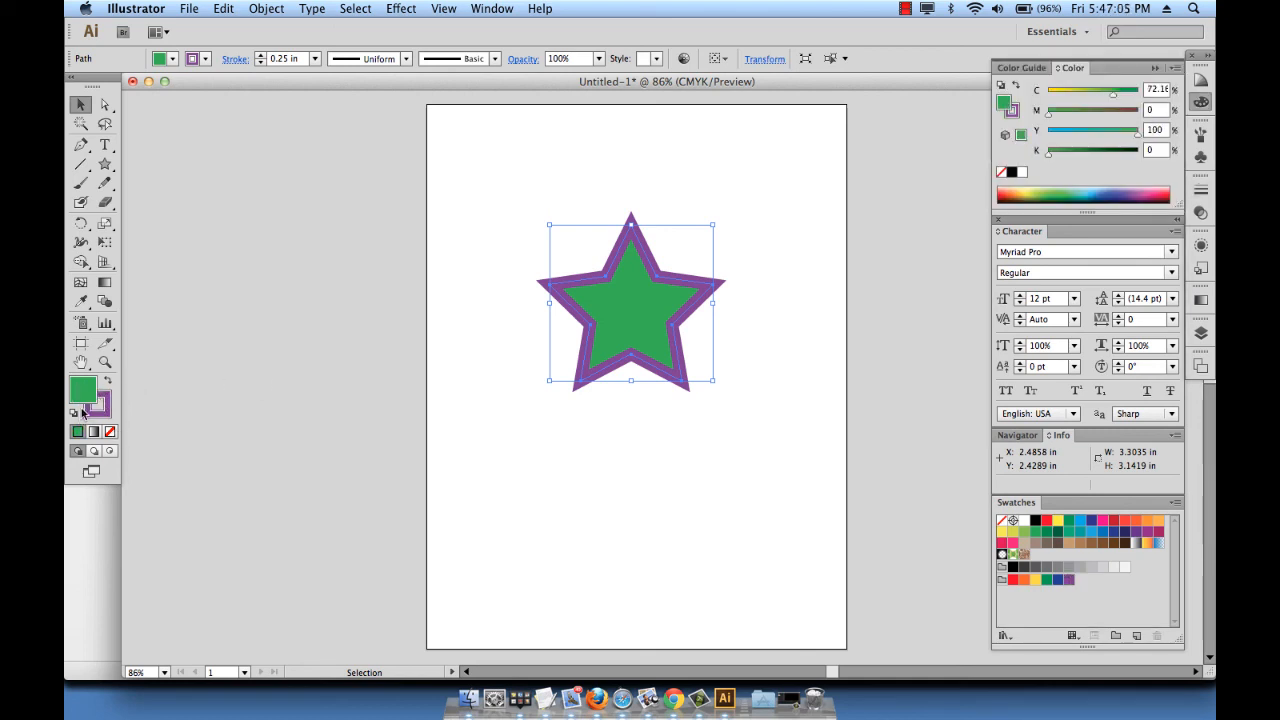
pyautogui.click(1046, 520)
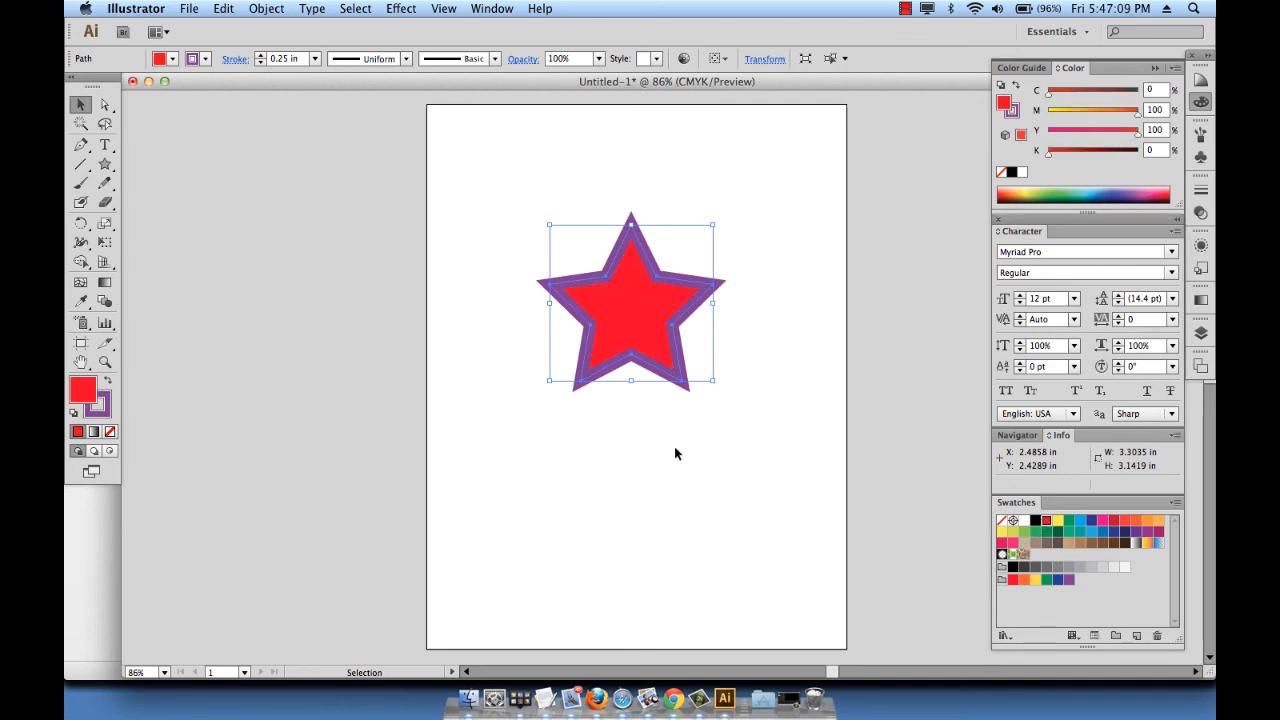